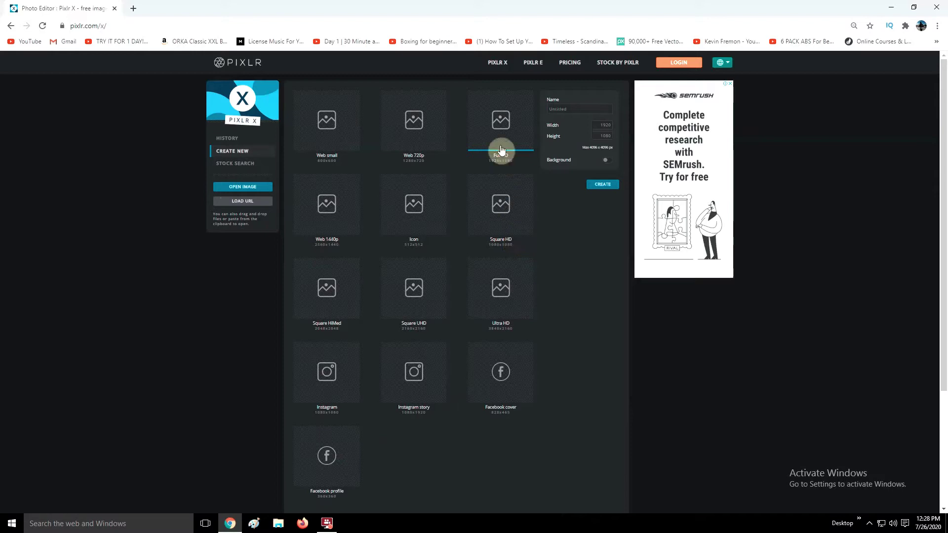
Create a blank Full HD 1920 x 1080 canvas and return to the start page
{"action": "left_click", "coordinate": [610, 188]}
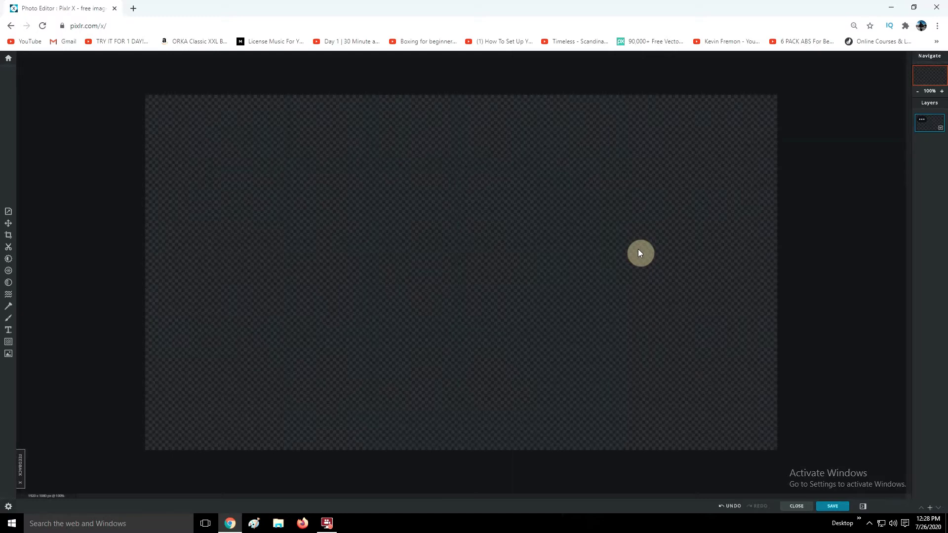
{"action": "left_click", "coordinate": [8, 58]}
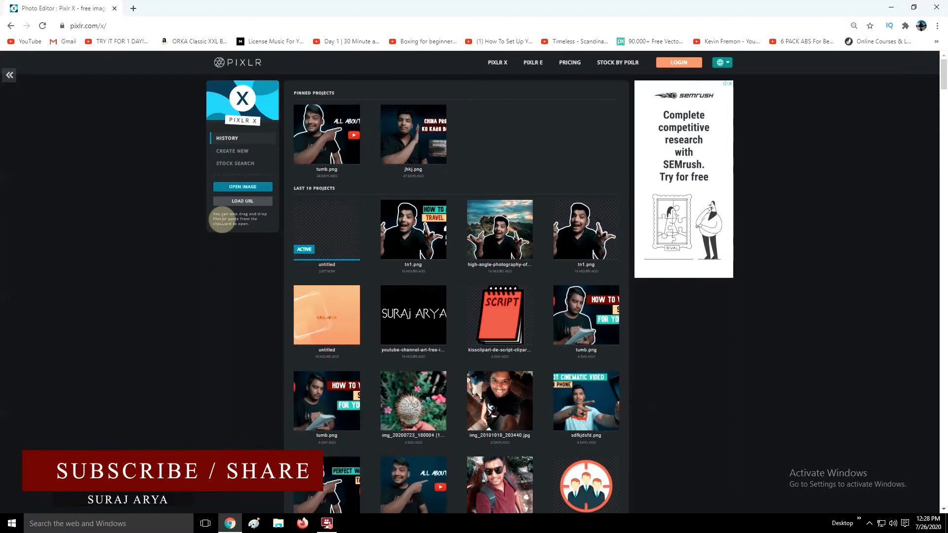
Open the TMB photo from Wackey/2020/July/how to promote YouTube videos in google adwords on drive D as a new document
{"action": "left_click", "coordinate": [252, 190]}
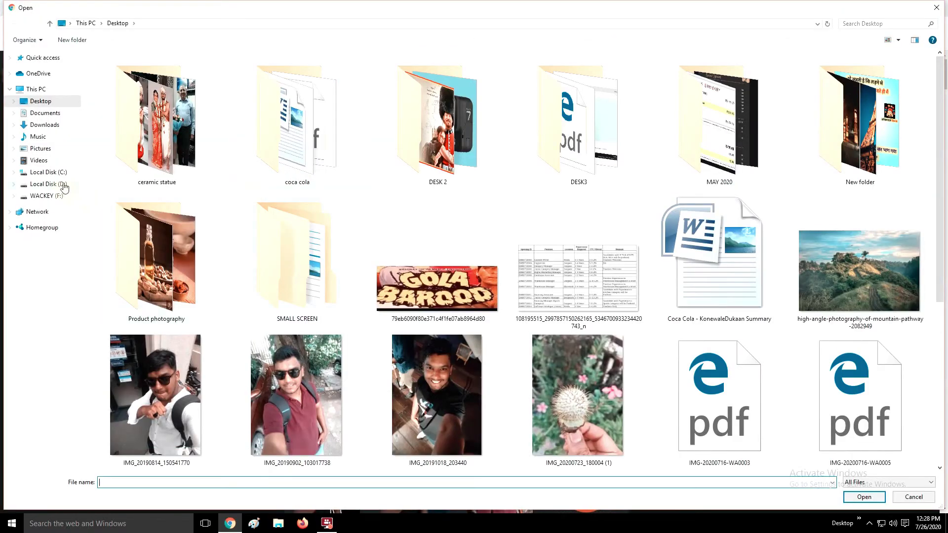
{"action": "left_click", "coordinate": [62, 185]}
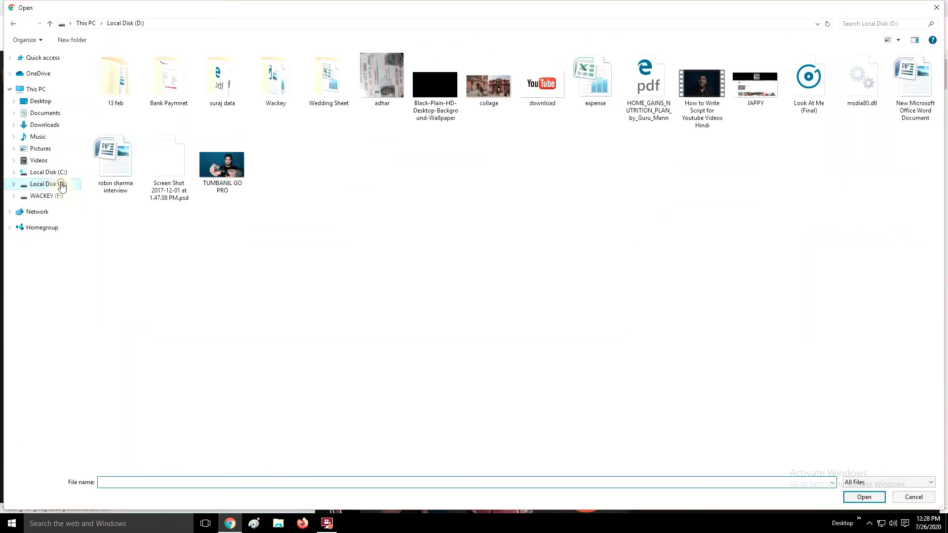
{"action": "double_click", "coordinate": [271, 92]}
{"action": "double_click", "coordinate": [232, 83]}
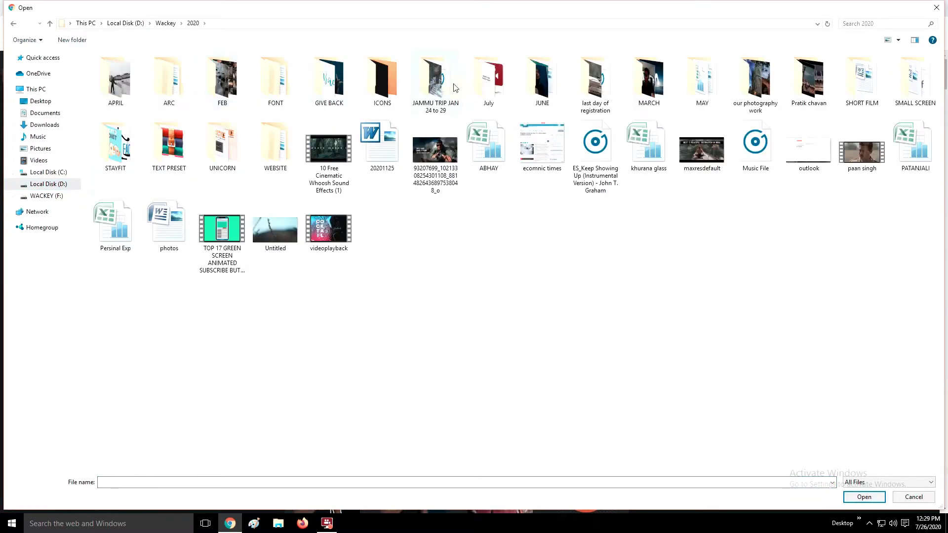
{"action": "double_click", "coordinate": [488, 82]}
{"action": "double_click", "coordinate": [278, 90]}
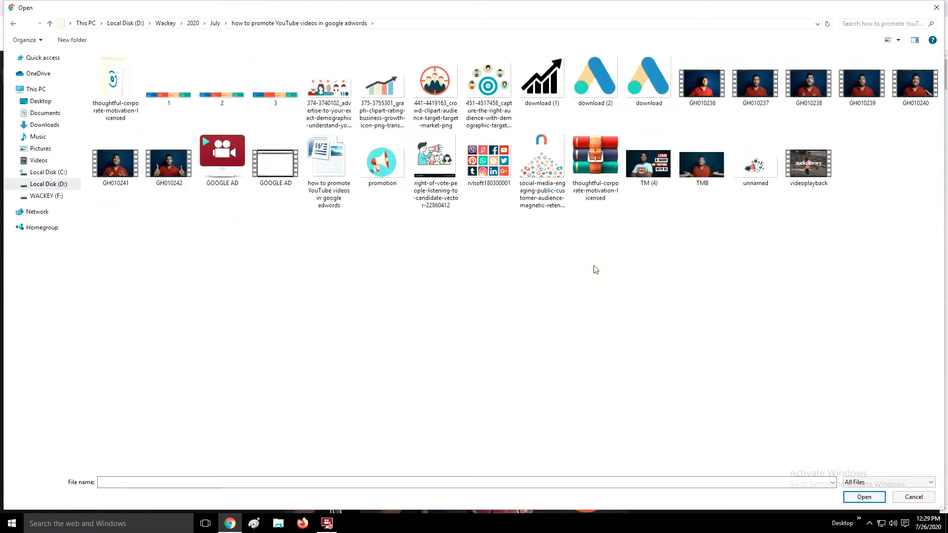
{"action": "double_click", "coordinate": [701, 163]}
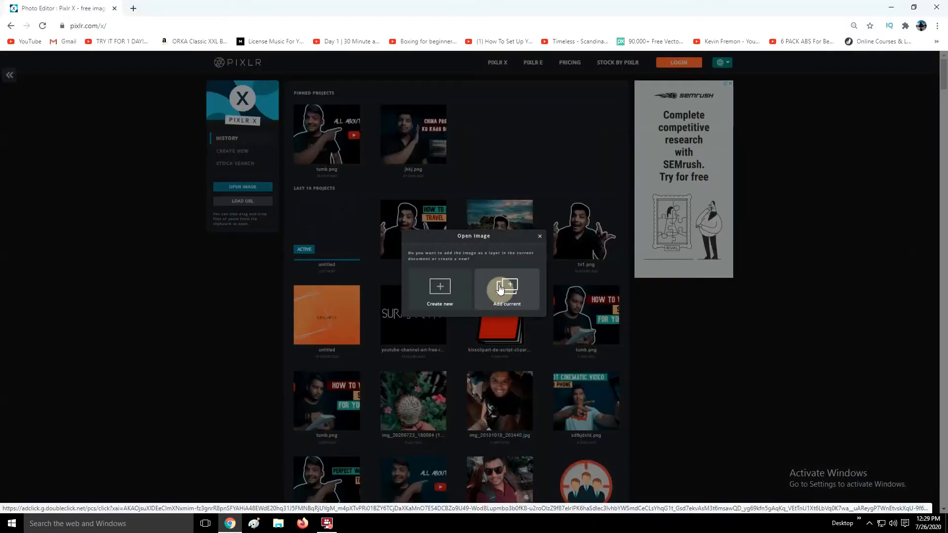
{"action": "left_click", "coordinate": [447, 288]}
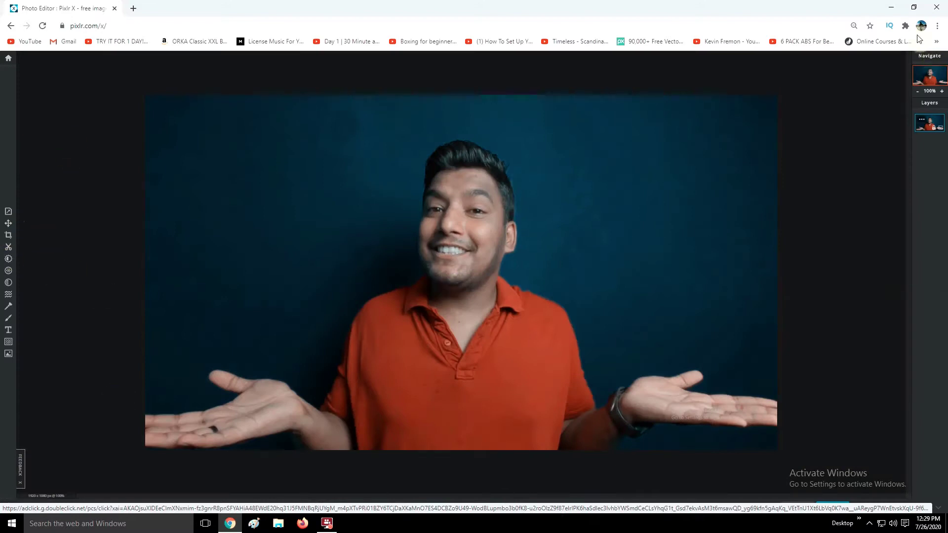
Enlarge the browser page to 80% and open the Adjust settings for the photo
{"action": "left_click", "coordinate": [854, 26]}
{"action": "left_click", "coordinate": [827, 44]}
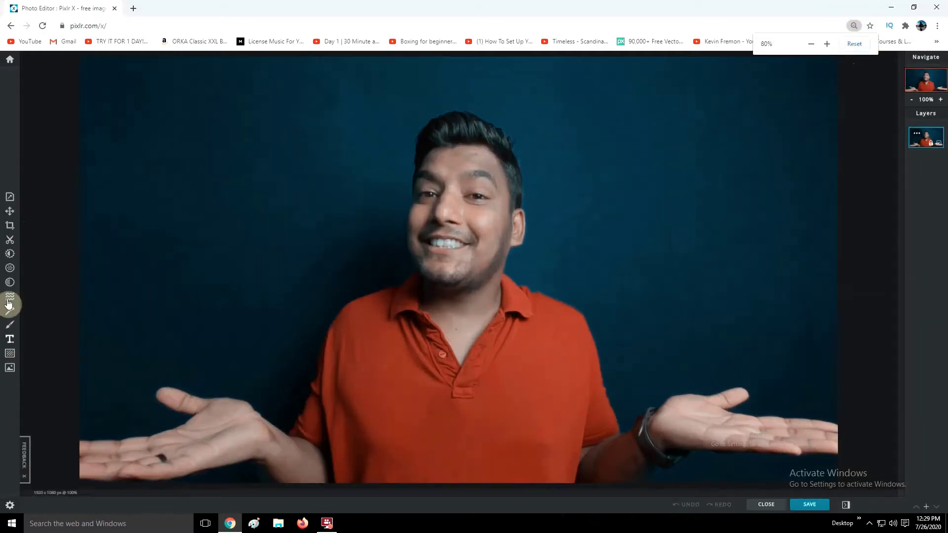
{"action": "left_click", "coordinate": [11, 256]}
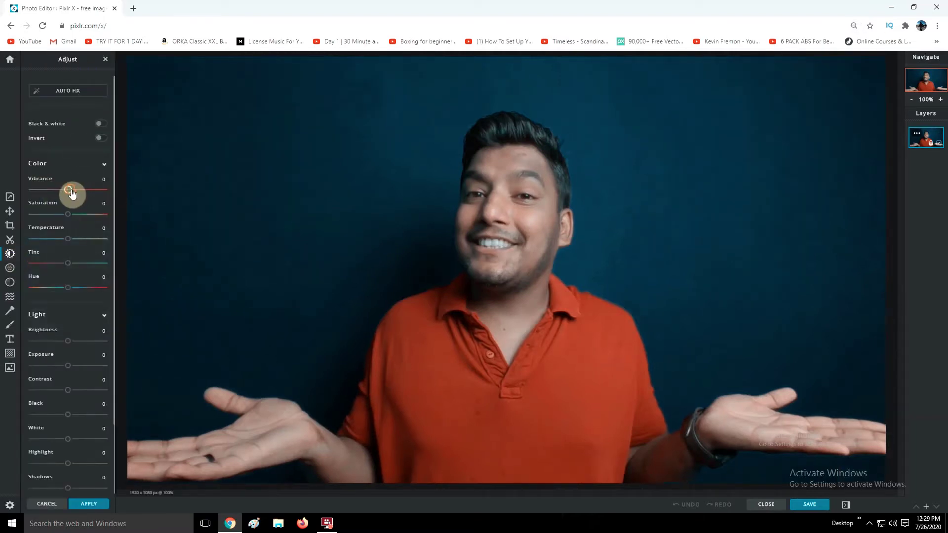
{"action": "left_click_drag", "start_coordinate": [66, 218], "coordinate": [72, 294]}
{"action": "key", "text": "ctrl+z"}
{"action": "key", "text": "ctrl+z"}
{"action": "key", "text": "ctrl+z"}
{"action": "key", "text": "ctrl+z"}
Set the photo's vibrance to 28, brightness to 14, exposure to -4 and contrast to 4
{"action": "left_click_drag", "start_coordinate": [69, 191], "coordinate": [78, 192]}
{"action": "left_click", "coordinate": [64, 329]}
{"action": "left_click_drag", "start_coordinate": [72, 346], "coordinate": [69, 397]}
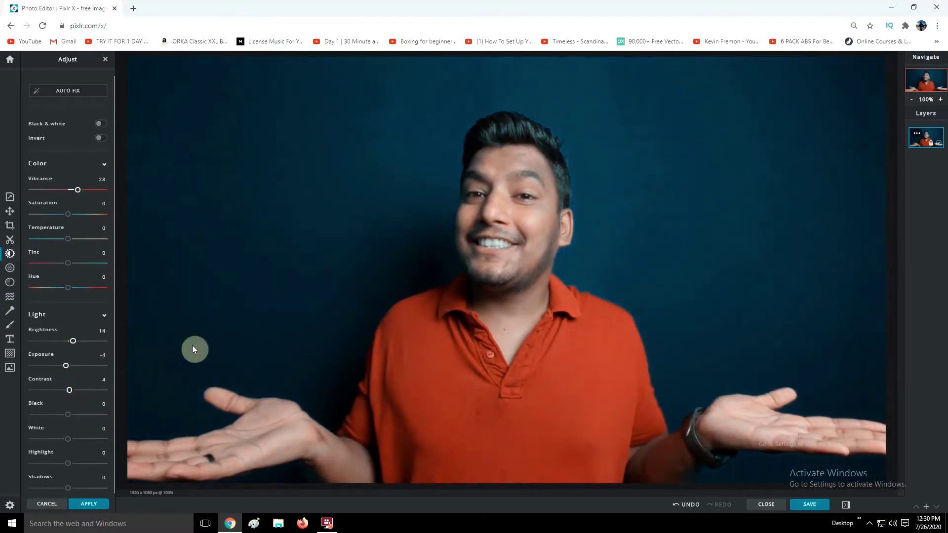
{"action": "key", "text": "ctrl+minus"}
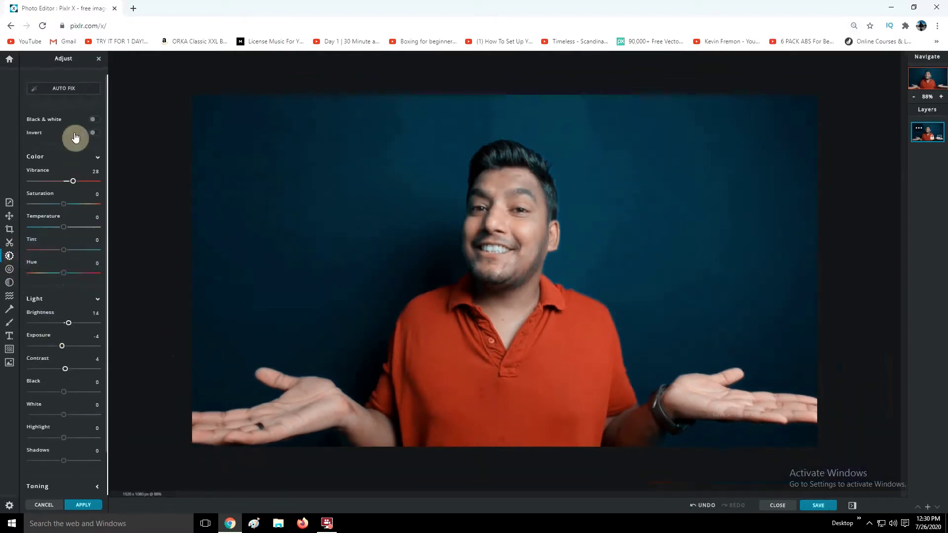
Add youtube-icon-logo-7 from the 2020/ICONS folder as a layer, shrunk and placed above the open hand on the photo's right side
{"action": "left_click", "coordinate": [9, 366]}
{"action": "left_click", "coordinate": [52, 97]}
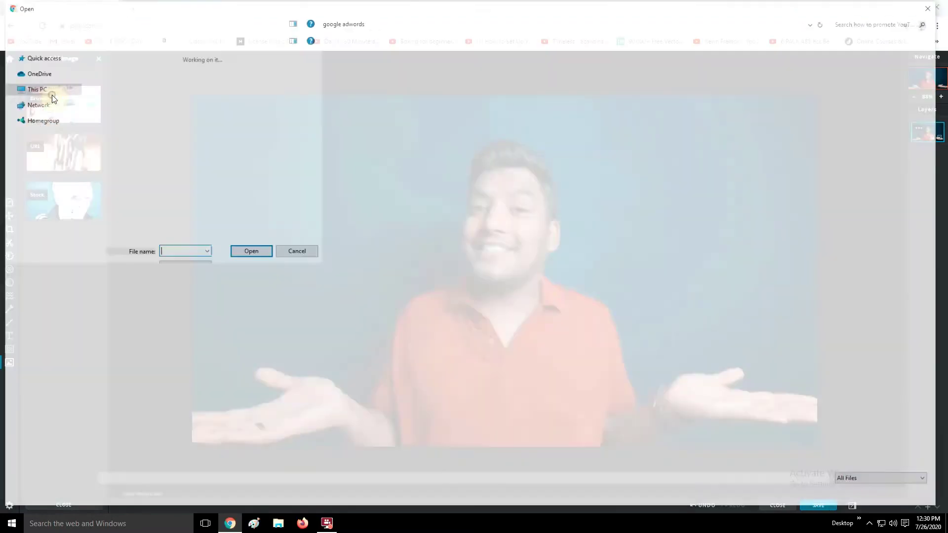
{"action": "left_click", "coordinate": [221, 24]}
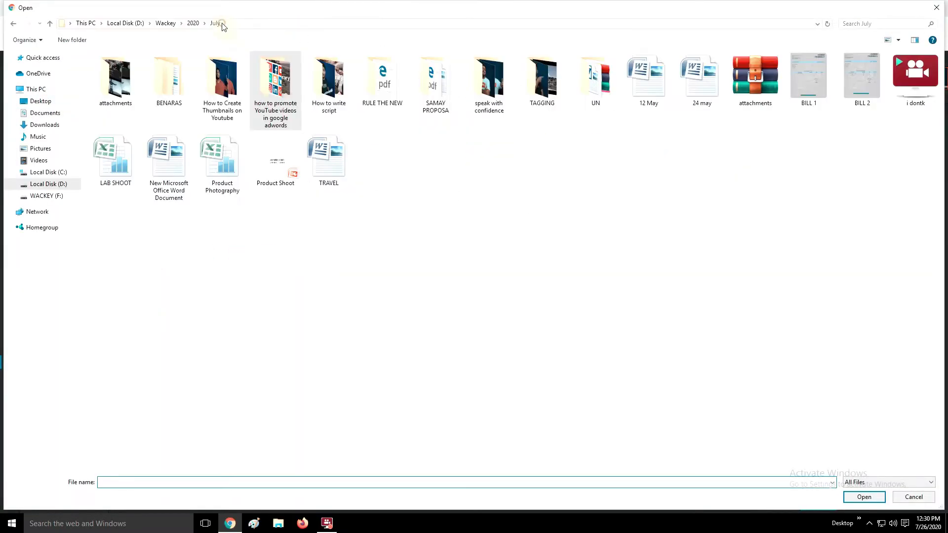
{"action": "left_click", "coordinate": [193, 24]}
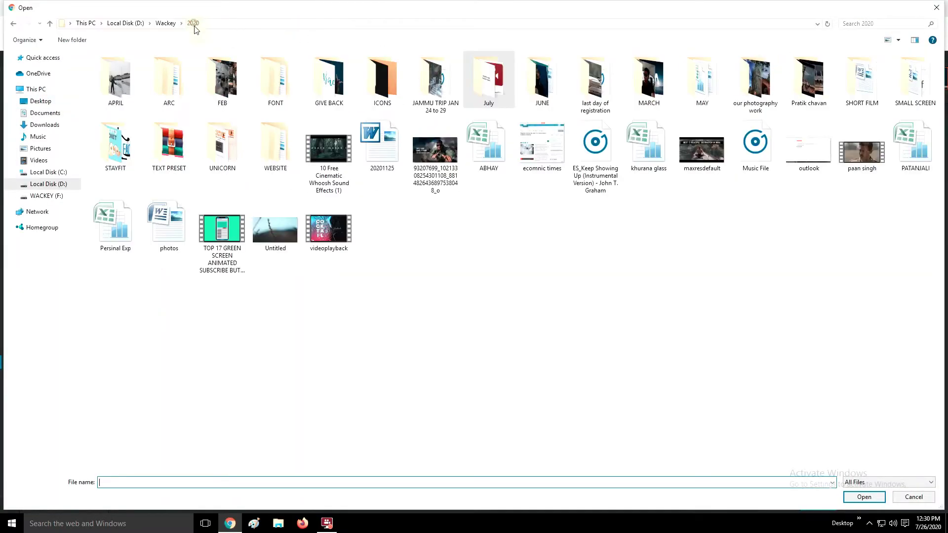
{"action": "double_click", "coordinate": [386, 76]}
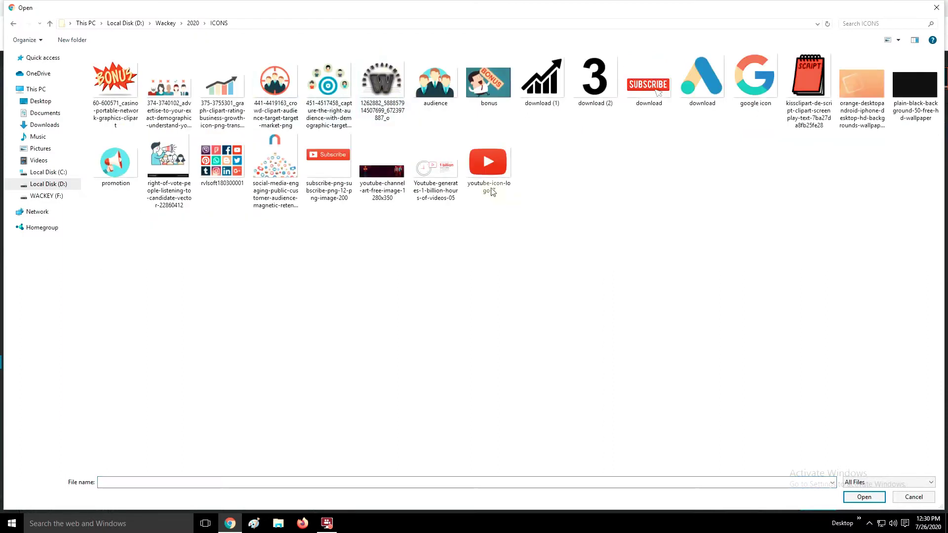
{"action": "double_click", "coordinate": [491, 173]}
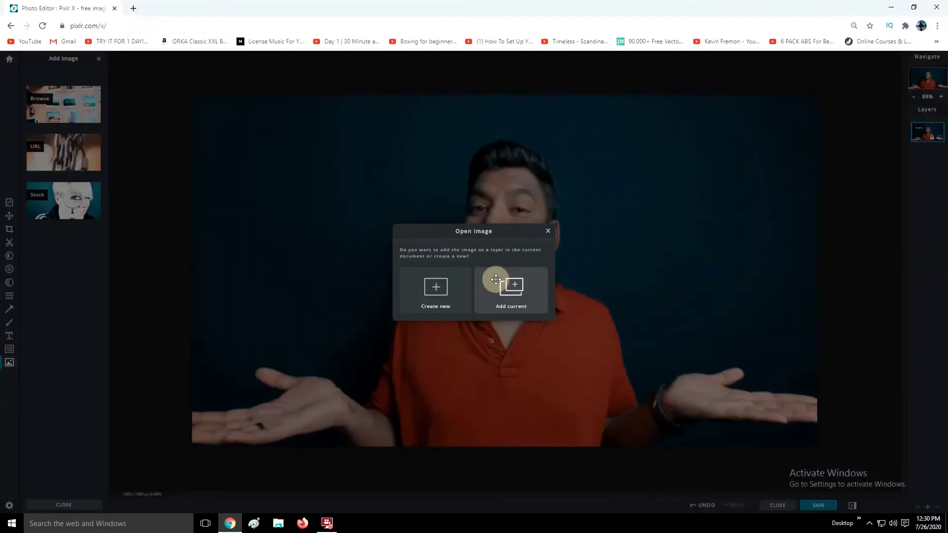
{"action": "left_click", "coordinate": [496, 280]}
{"action": "left_click_drag", "start_coordinate": [708, 411], "coordinate": [396, 184]}
{"action": "left_click_drag", "start_coordinate": [347, 163], "coordinate": [735, 251]}
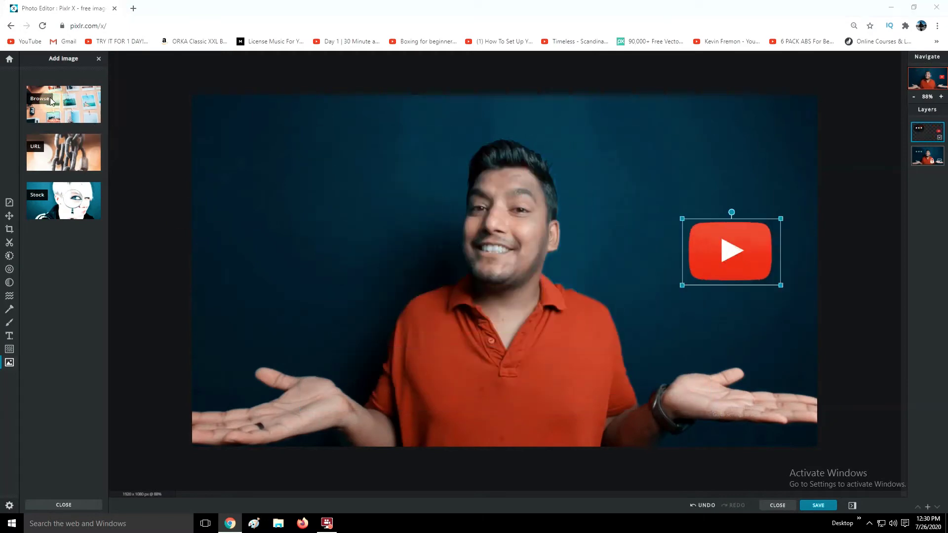
{"action": "left_click", "coordinate": [49, 104]}
{"action": "double_click", "coordinate": [650, 87]}
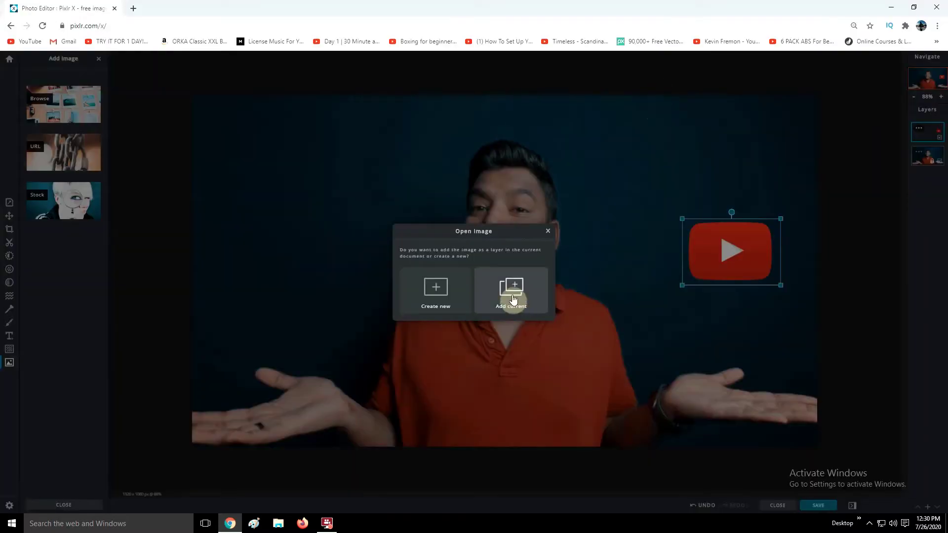
{"action": "left_click", "coordinate": [513, 299]}
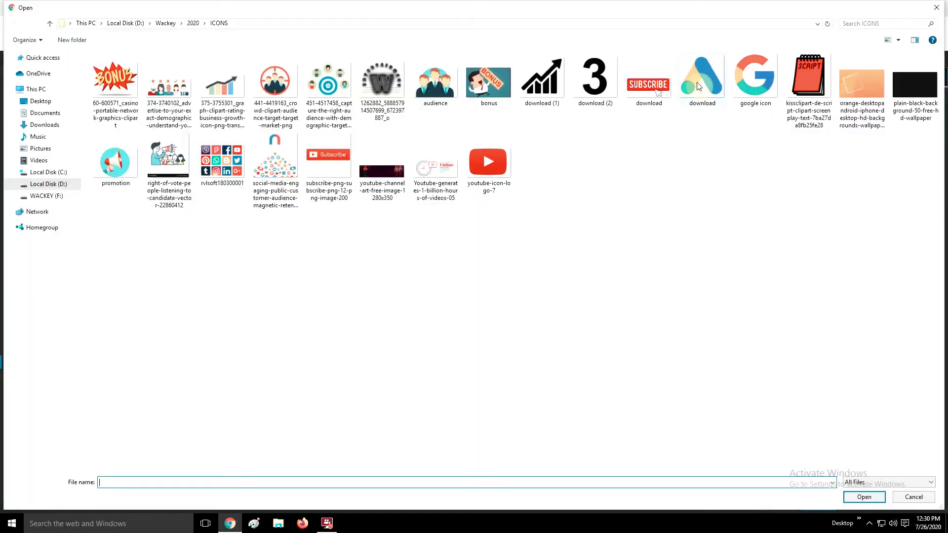
Add the Google Ads logo from the ICONS folder as a layer, enlarged and placed above the open hand on the photo's left side
{"action": "double_click", "coordinate": [701, 82]}
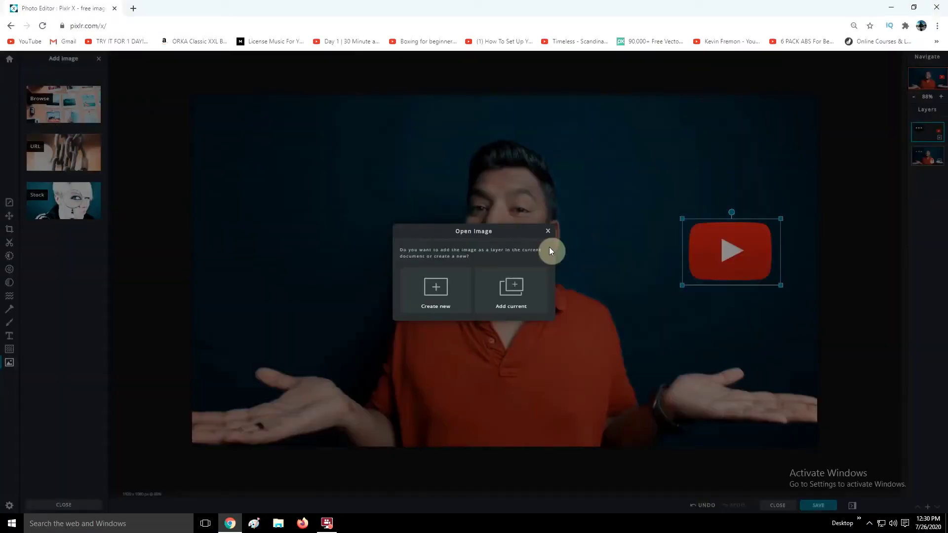
{"action": "left_click", "coordinate": [509, 289]}
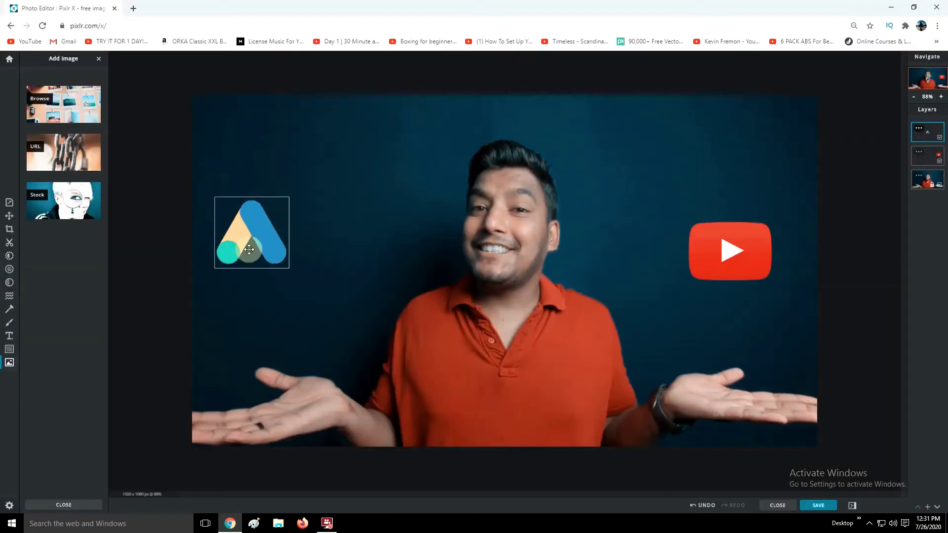
{"action": "left_click_drag", "start_coordinate": [290, 269], "coordinate": [327, 299]}
Move the YouTube logo slightly up and toward the man to balance the Google Ads logo
{"action": "left_click", "coordinate": [759, 240]}
{"action": "left_click_drag", "start_coordinate": [758, 240], "coordinate": [751, 231]}
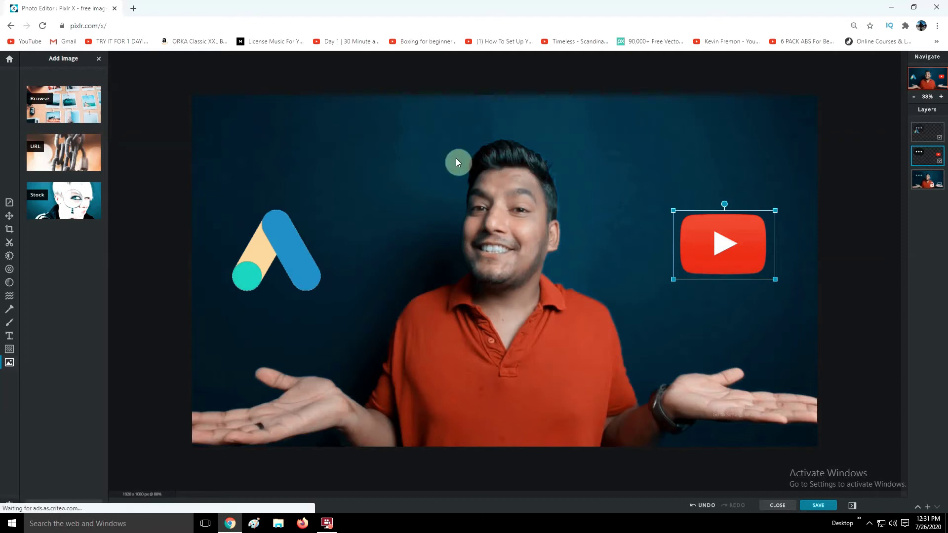
{"action": "left_click", "coordinate": [739, 172]}
{"action": "left_click", "coordinate": [698, 247]}
{"action": "left_click", "coordinate": [312, 250]}
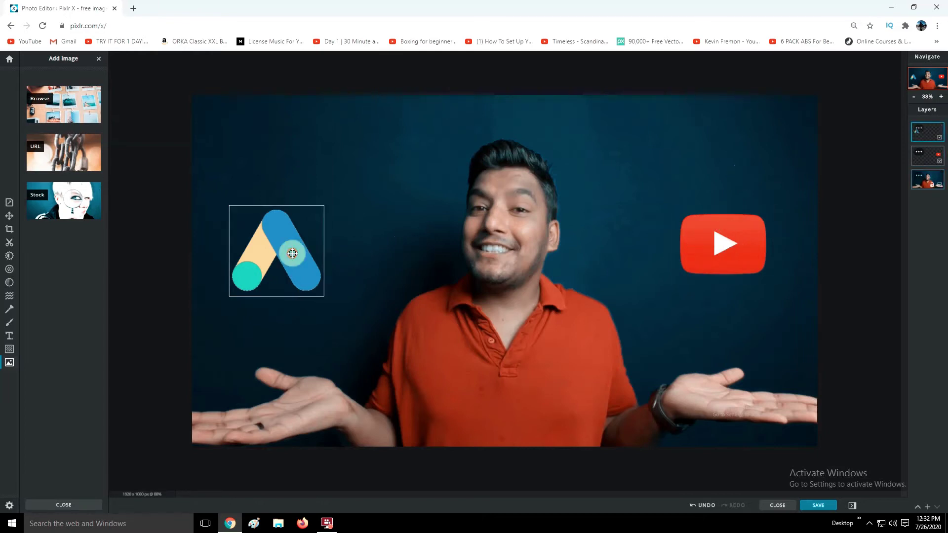
{"action": "left_click", "coordinate": [428, 192]}
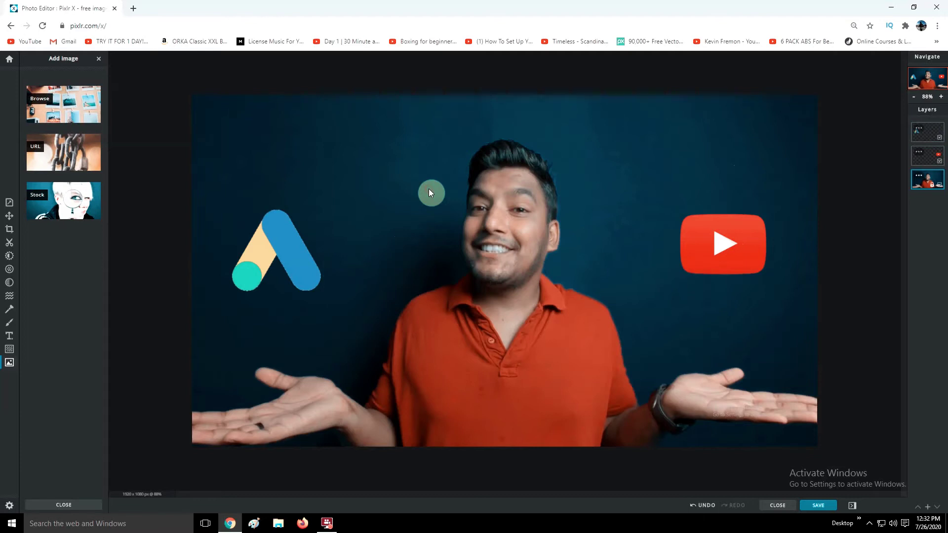
{"action": "left_click", "coordinate": [279, 238]}
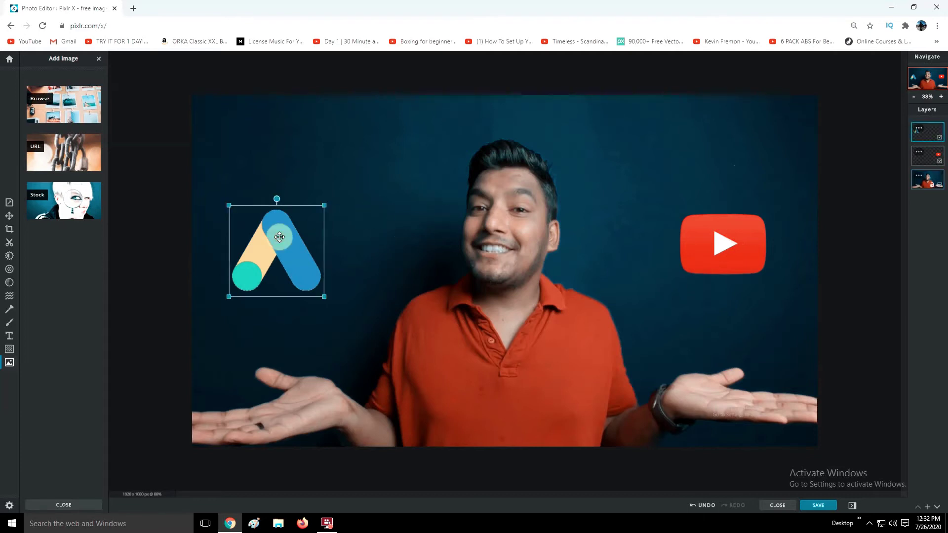
{"action": "left_click", "coordinate": [724, 243]}
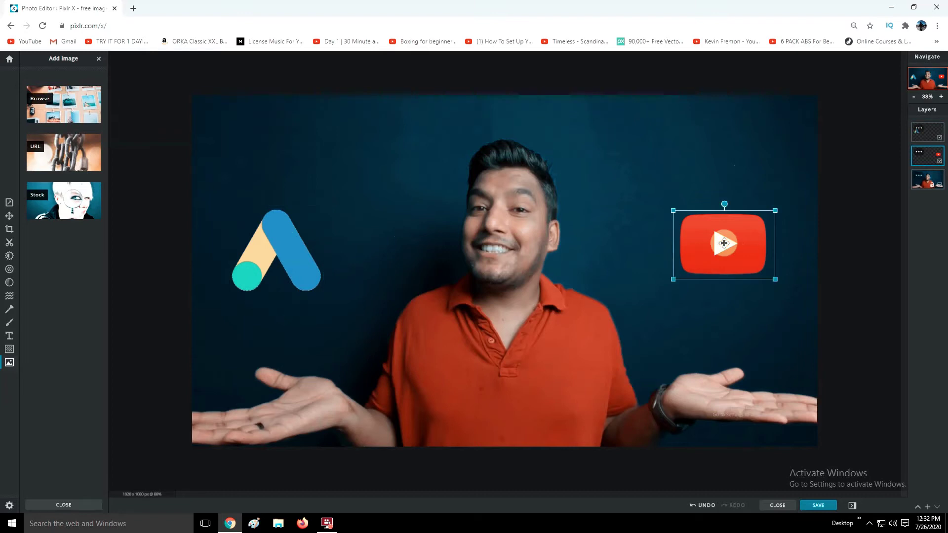
{"action": "left_click", "coordinate": [430, 192]}
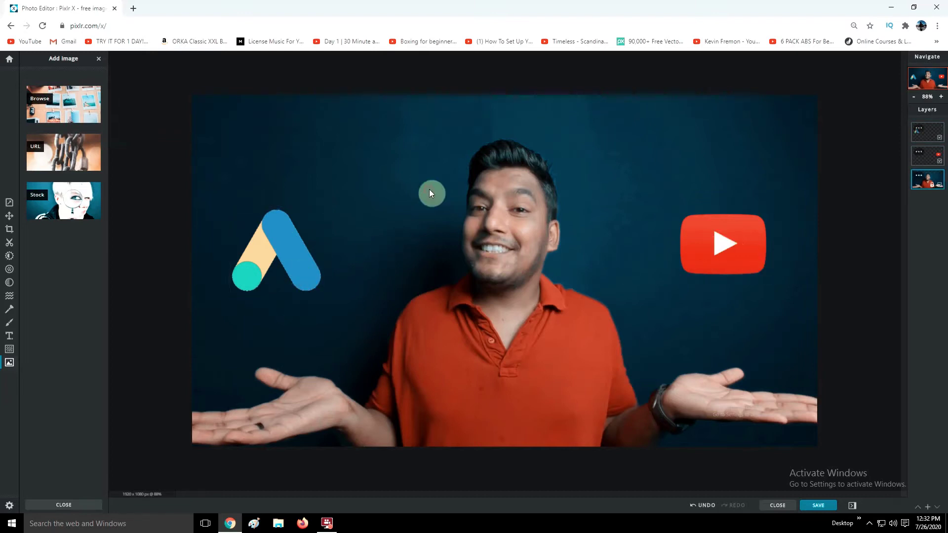
{"action": "left_click", "coordinate": [273, 263]}
Enlarge the YouTube logo slightly from its lower-left corner and deselect it
{"action": "left_click", "coordinate": [710, 251]}
{"action": "left_click_drag", "start_coordinate": [673, 277], "coordinate": [670, 281]}
{"action": "left_click", "coordinate": [622, 192]}
Add a new text layer and replace its placeholder sentence with "MORE VIEW LESS SPEND"
{"action": "left_click", "coordinate": [9, 336]}
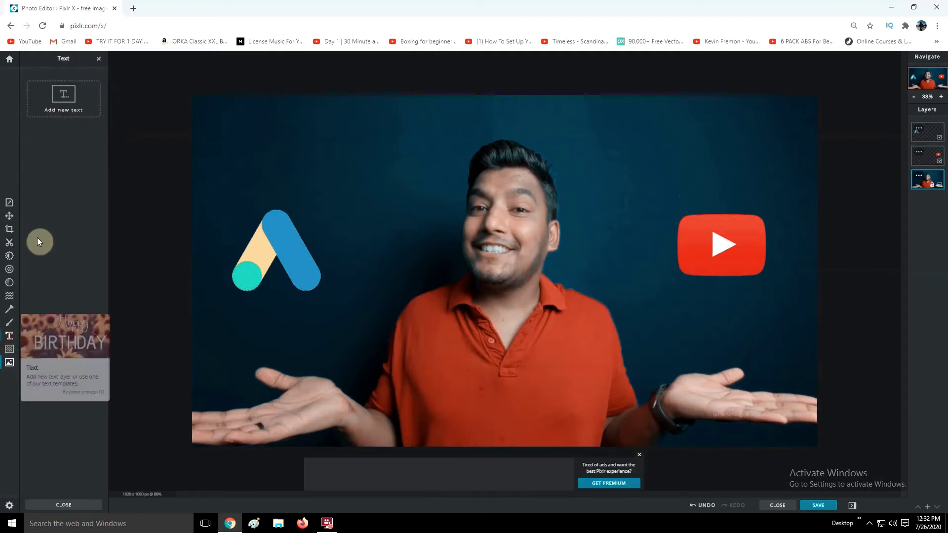
{"action": "left_click", "coordinate": [63, 99]}
{"action": "double_click", "coordinate": [469, 266]}
{"action": "key", "text": "ctrl+c"}
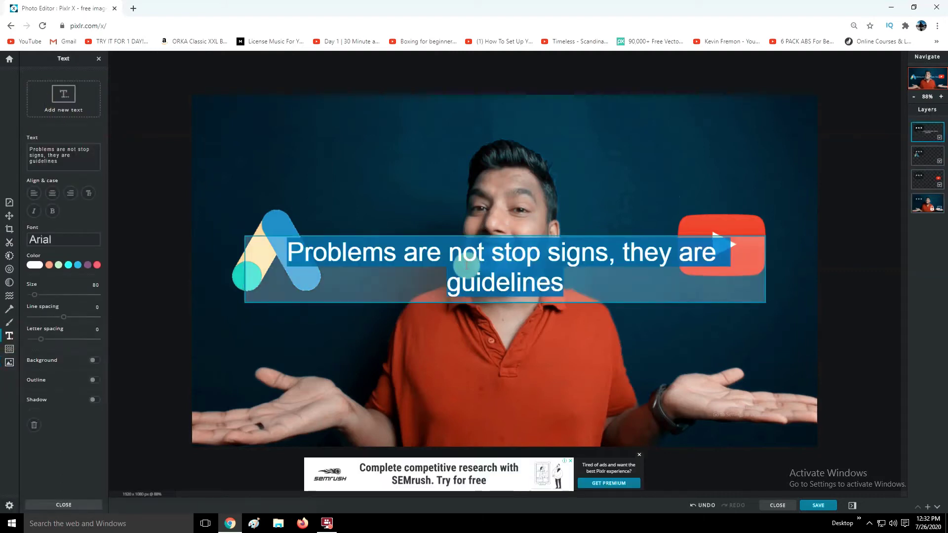
{"action": "type", "text": "MORE VE"}
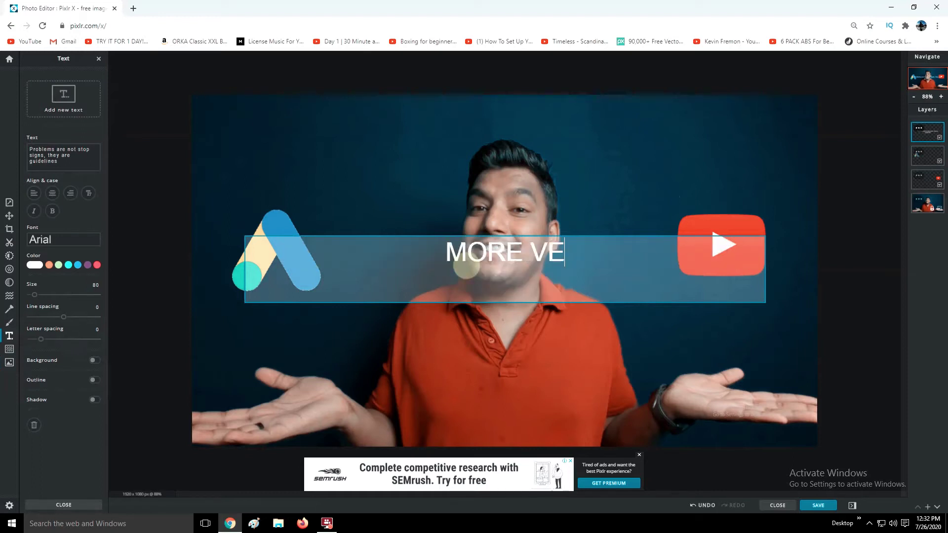
{"action": "type", "text": "E"}
{"action": "key", "text": "BackSpace"}
{"action": "key", "text": "BackSpace"}
{"action": "type", "text": "IEW ;L"}
{"action": "key", "text": "BackSpace"}
{"action": "key", "text": "BackSpace"}
{"action": "type", "text": ";LE"}
{"action": "key", "text": "BackSpace"}
{"action": "key", "text": "BackSpace"}
{"action": "key", "text": "BackSpace"}
{"action": "type", "text": "LES"}
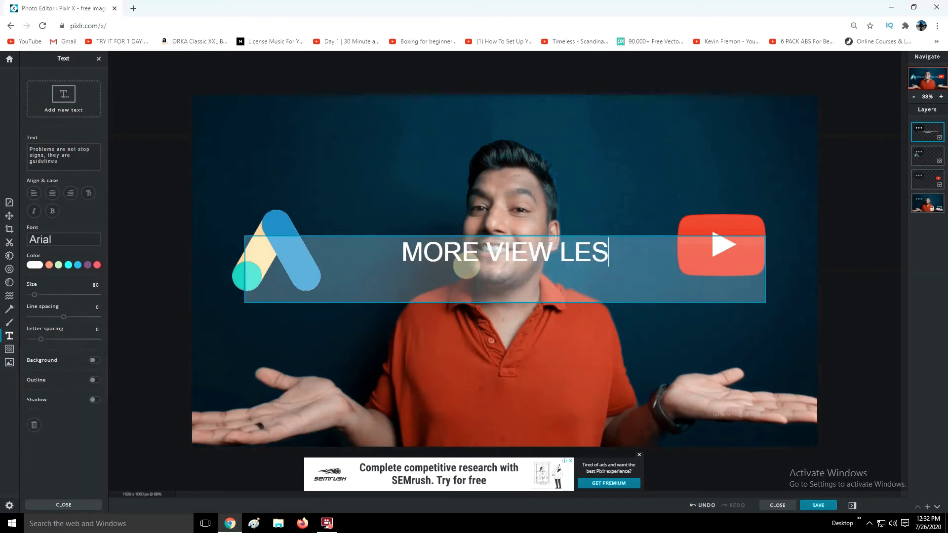
{"action": "type", "text": "S SPEND"}
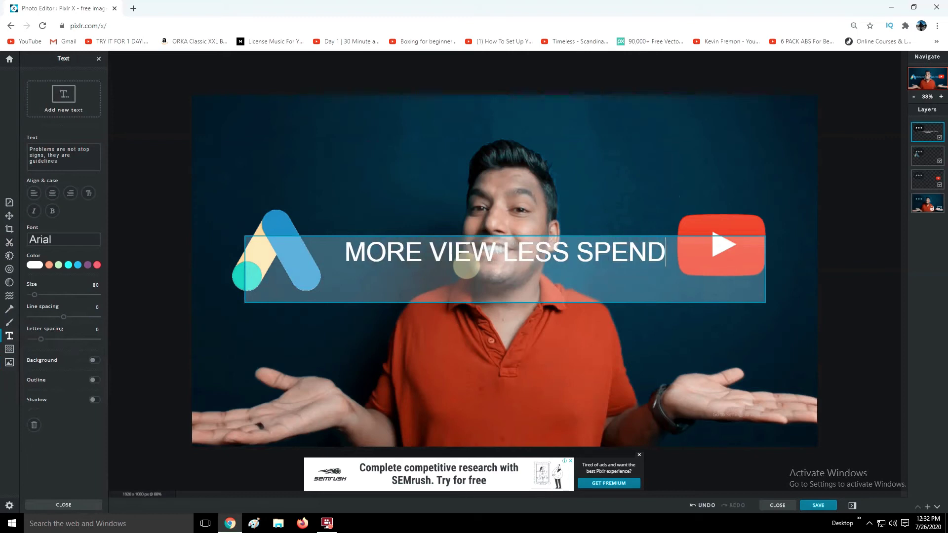
Shorten the headline to "LESS SPEND" and place it above the YouTube logo on the photo's right side
{"action": "left_click", "coordinate": [524, 191]}
{"action": "left_click_drag", "start_coordinate": [538, 236], "coordinate": [507, 113]}
{"action": "double_click", "coordinate": [507, 113]}
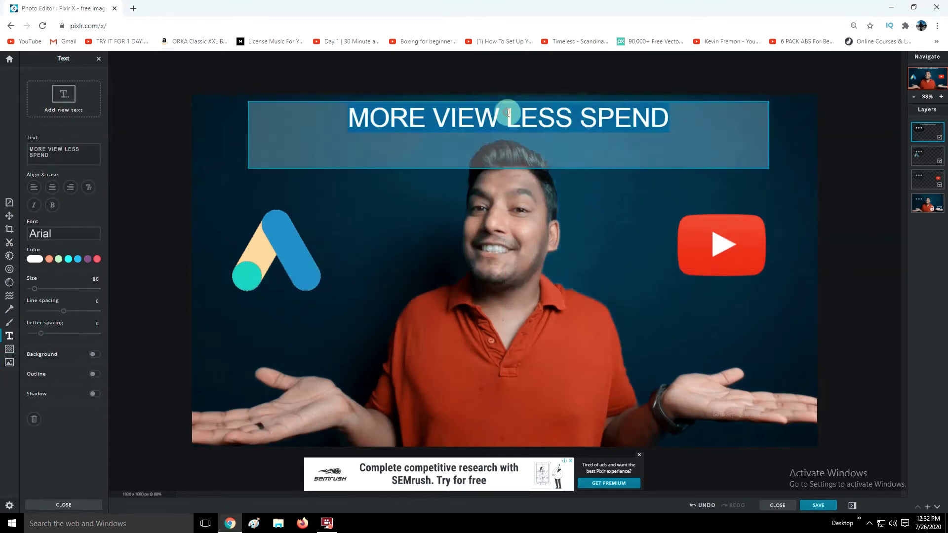
{"action": "left_click", "coordinate": [340, 110]}
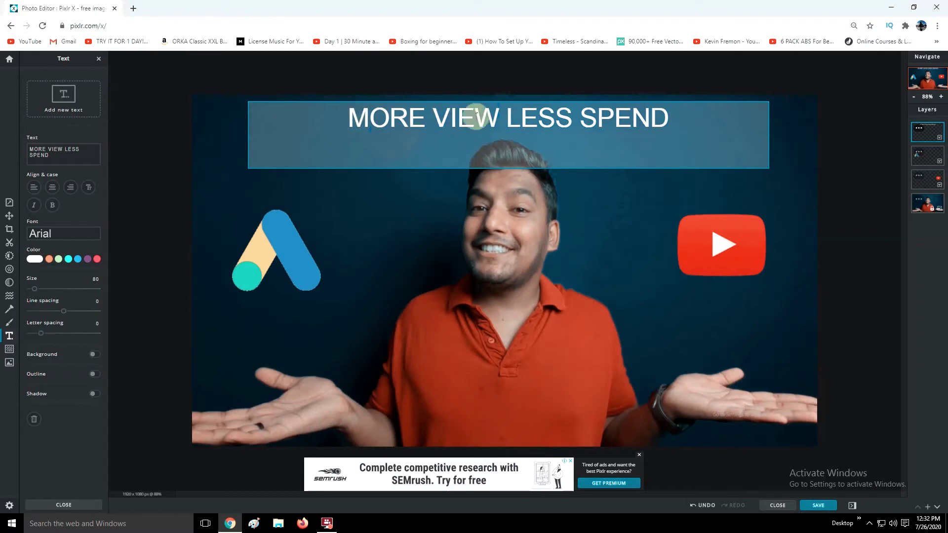
{"action": "left_click_drag", "start_coordinate": [505, 116], "coordinate": [338, 116]}
{"action": "key", "text": "BackSpace"}
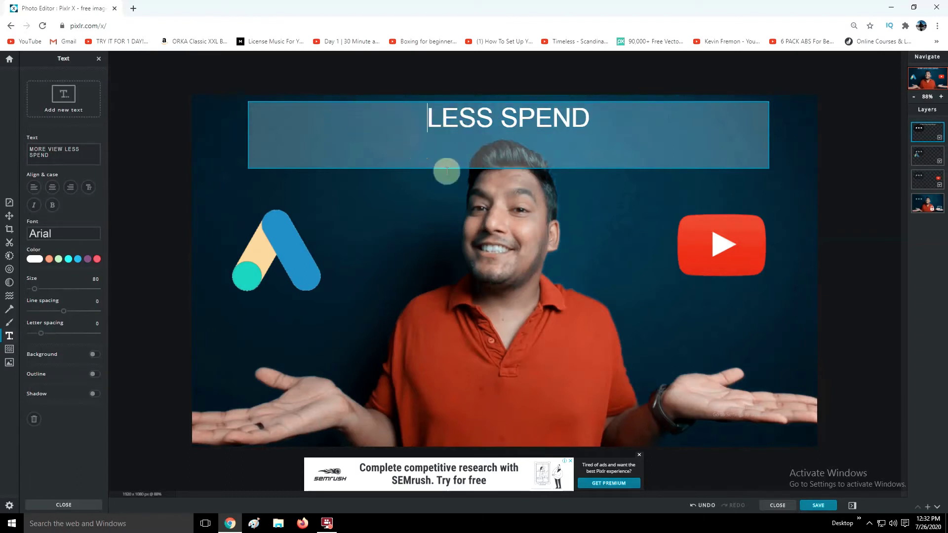
{"action": "left_click", "coordinate": [573, 207]}
{"action": "left_click_drag", "start_coordinate": [504, 119], "coordinate": [722, 150]}
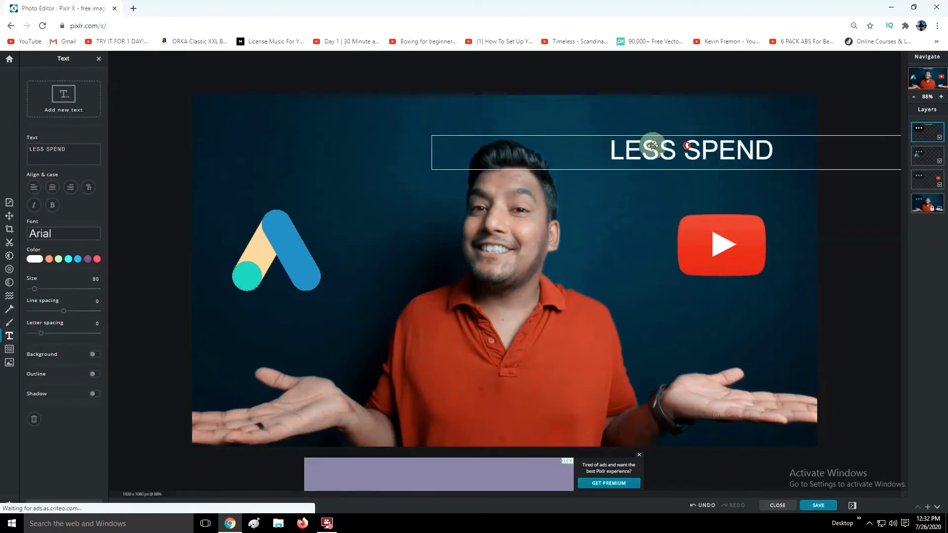
Add a second text layer reading "MORE VIEW" and place it above the Google Ads logo
{"action": "left_click", "coordinate": [63, 99]}
{"action": "key", "text": "ctrl+v"}
{"action": "double_click", "coordinate": [434, 256]}
{"action": "type", "text": "MORE VIEW"}
{"action": "left_click_drag", "start_coordinate": [578, 254], "coordinate": [387, 156]}
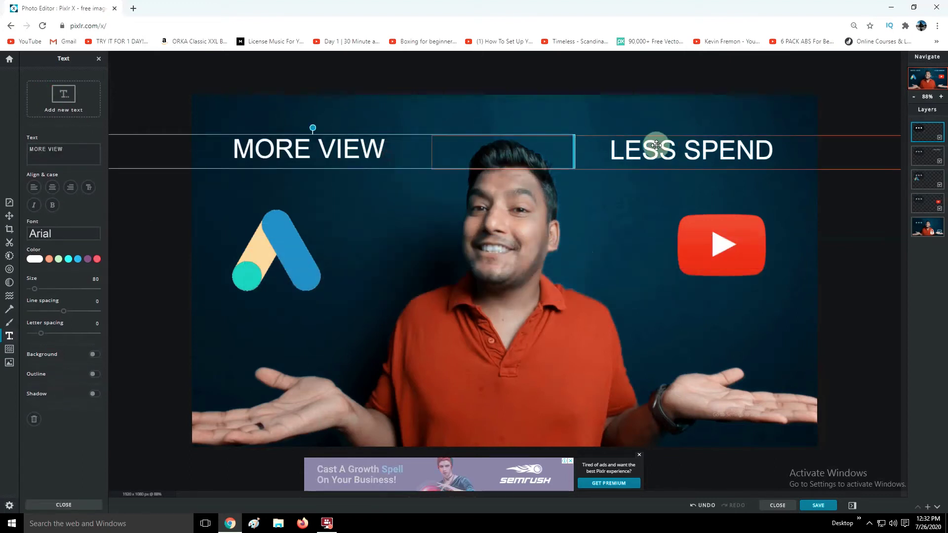
Set the font of both the "MORE VIEW" and "LESS SPEND" texts to Daddy Day
{"action": "left_click", "coordinate": [63, 233]}
{"action": "left_click", "coordinate": [64, 378]}
{"action": "left_click", "coordinate": [765, 175]}
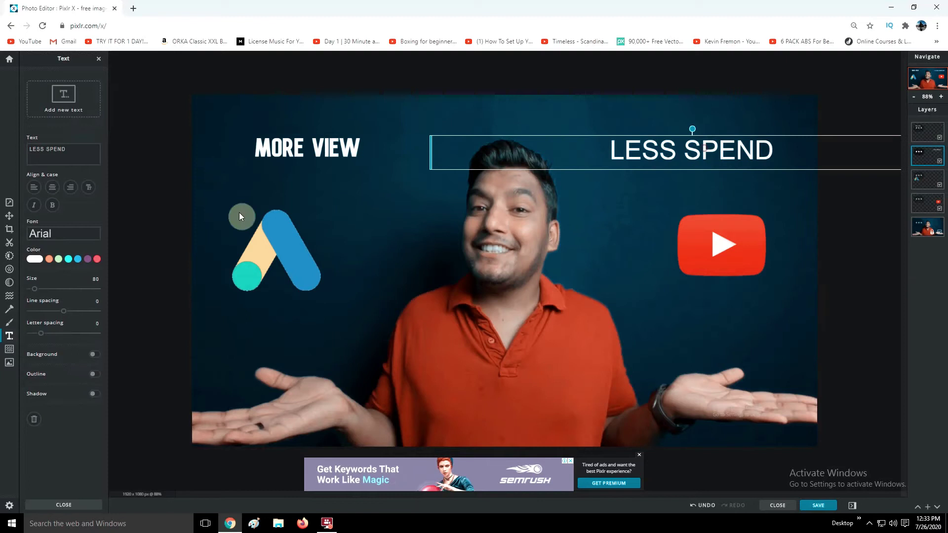
{"action": "left_click", "coordinate": [78, 236]}
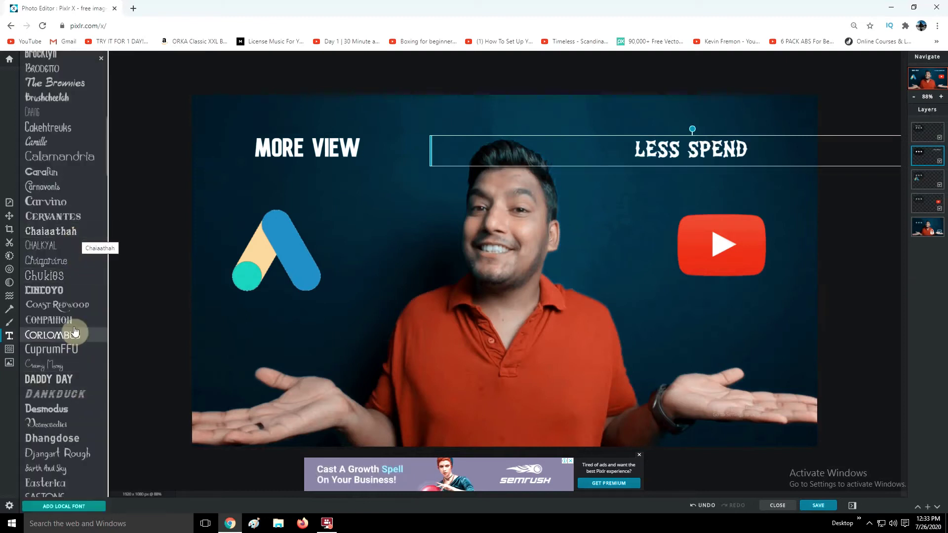
{"action": "left_click", "coordinate": [170, 368]}
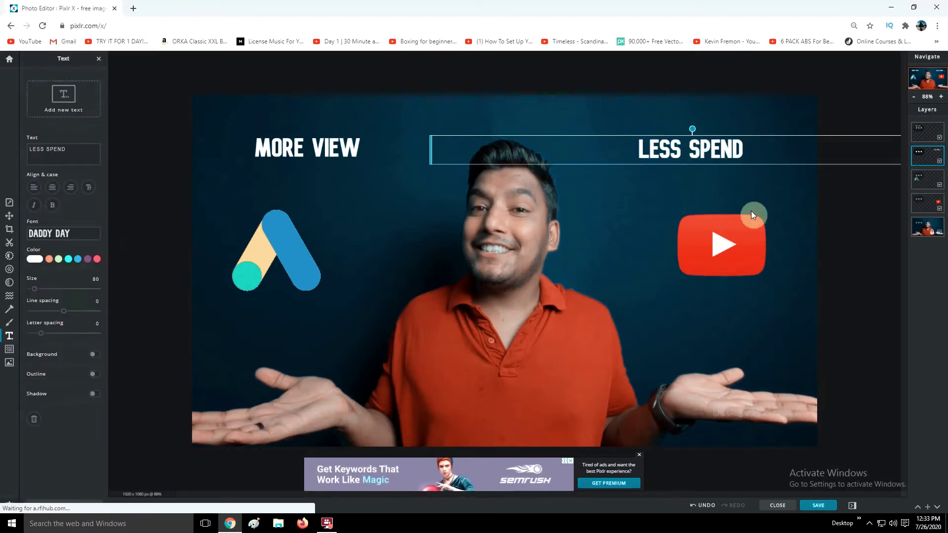
Narrow the two text boxes and align "MORE VIEW" and "LESS SPEND" above their respective logos
{"action": "left_click_drag", "start_coordinate": [845, 153], "coordinate": [764, 161]}
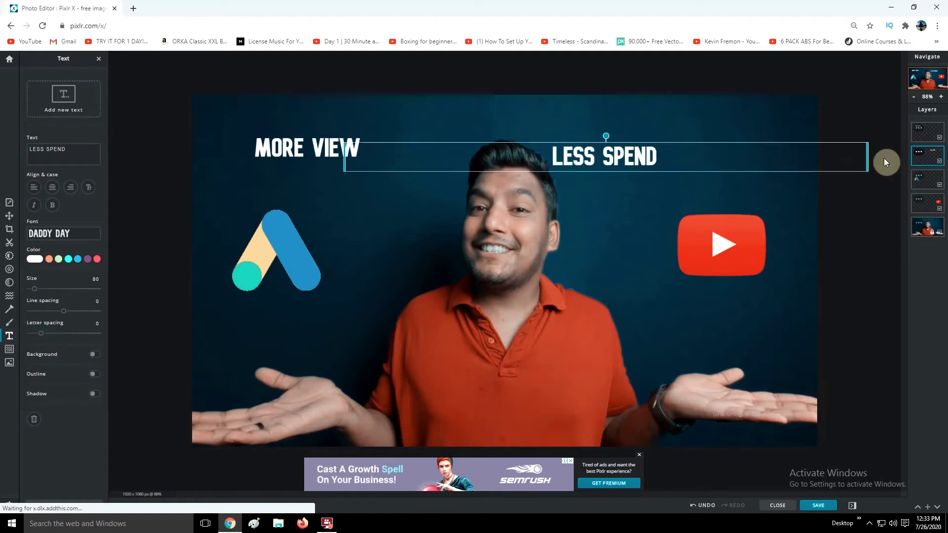
{"action": "left_click_drag", "start_coordinate": [869, 157], "coordinate": [795, 150]}
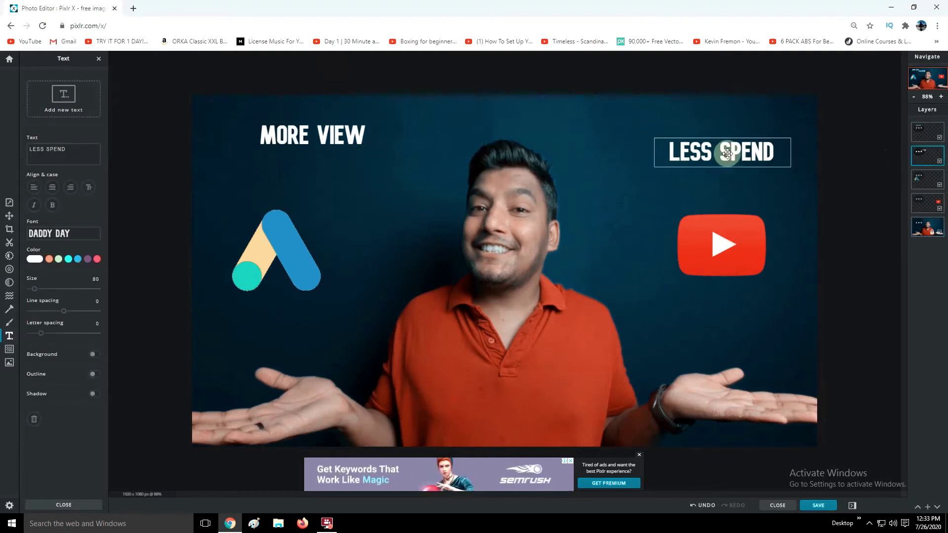
{"action": "left_click_drag", "start_coordinate": [391, 158], "coordinate": [356, 161]}
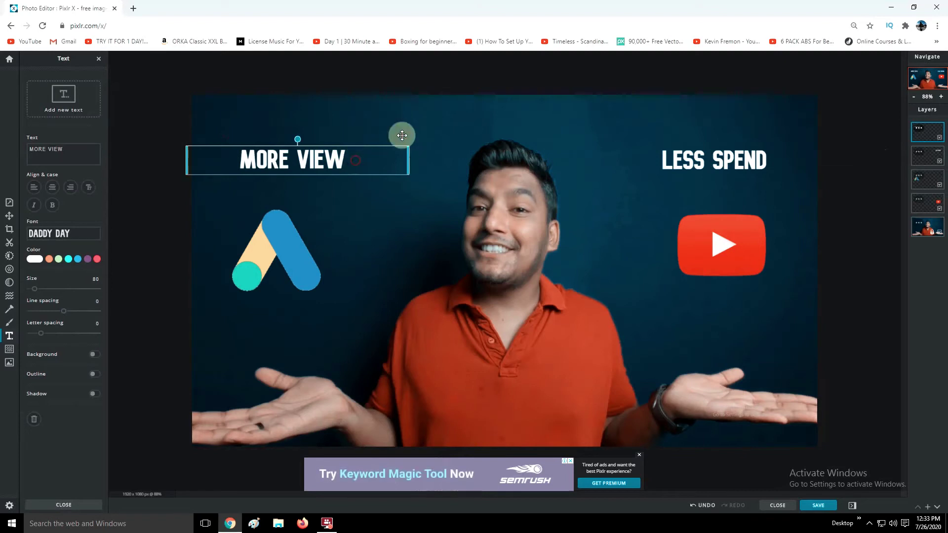
{"action": "left_click", "coordinate": [440, 109]}
{"action": "left_click", "coordinate": [706, 165]}
Move "MORE VIEW" beneath the Google Ads logo and "LESS SPEND" beneath the YouTube logo, narrowing the "MORE VIEW" text box further
{"action": "left_click_drag", "start_coordinate": [326, 161], "coordinate": [306, 324]}
{"action": "left_click_drag", "start_coordinate": [784, 165], "coordinate": [774, 316]}
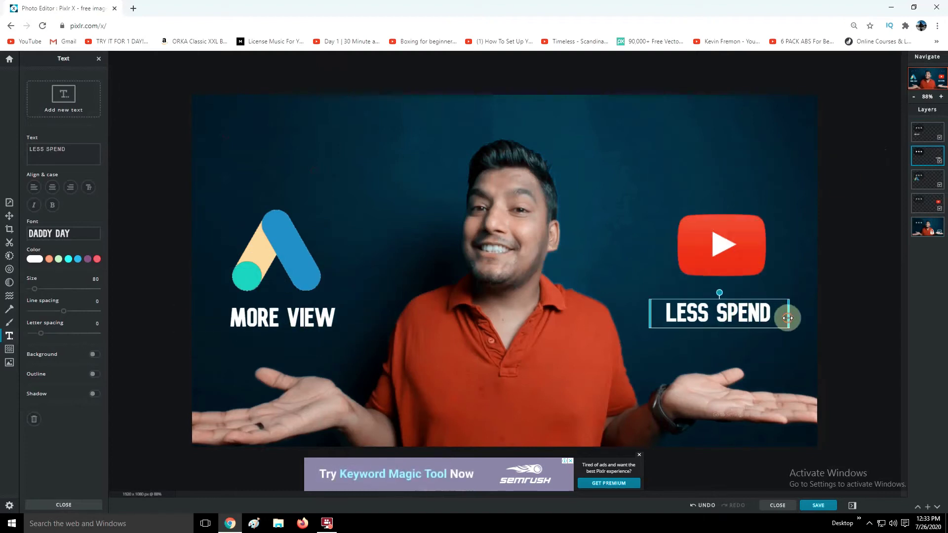
{"action": "left_click", "coordinate": [318, 321]}
{"action": "left_click_drag", "start_coordinate": [398, 320], "coordinate": [341, 319]}
{"action": "left_click_drag", "start_coordinate": [284, 322], "coordinate": [303, 324]}
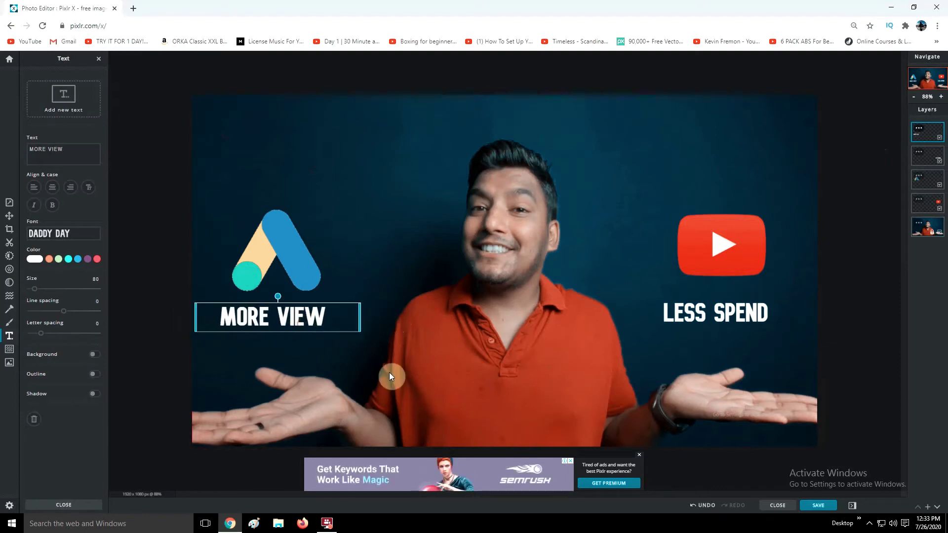
{"action": "left_click", "coordinate": [640, 456]}
Delete the "LESS SPEND" text and undo the deletion
{"action": "left_click", "coordinate": [712, 312]}
{"action": "key", "text": "Delete"}
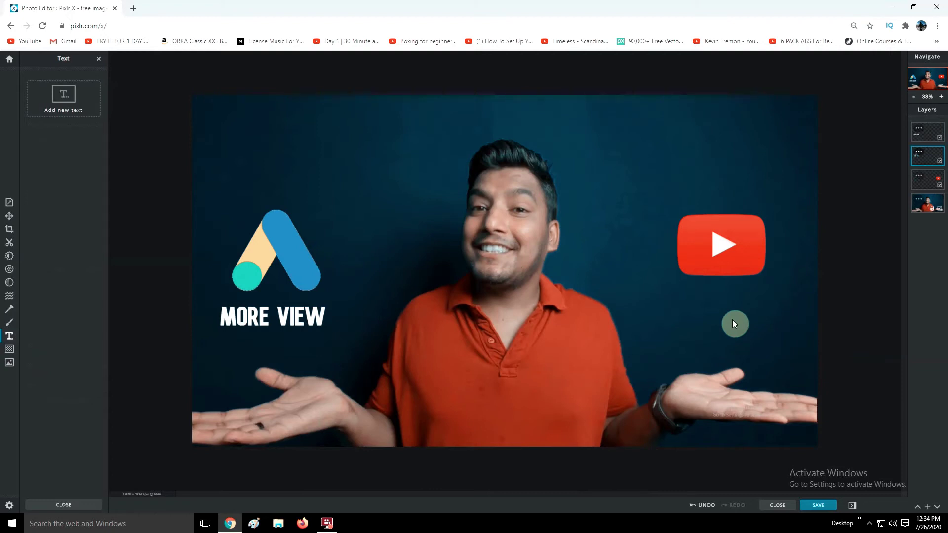
{"action": "left_click", "coordinate": [757, 322]}
{"action": "left_click", "coordinate": [708, 505]}
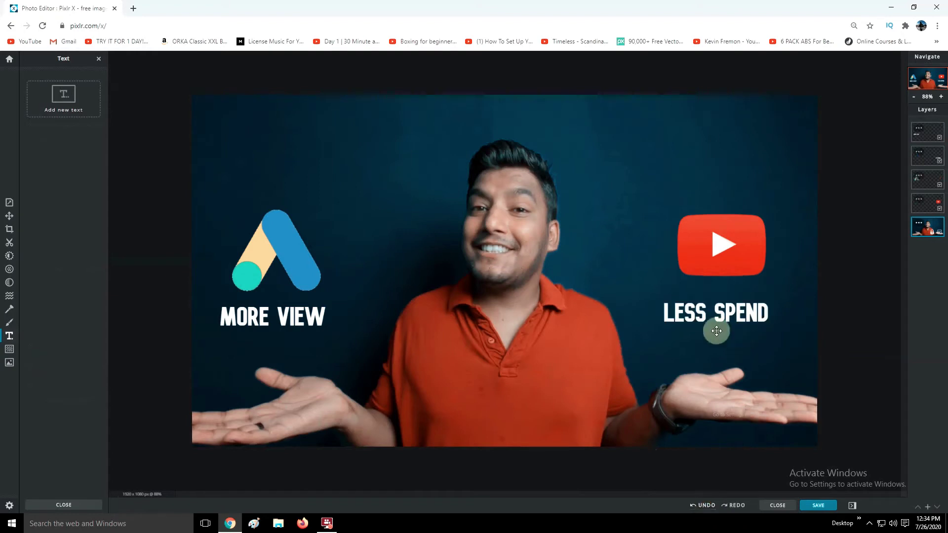
Nudge the "LESS SPEND" text slightly up and right to centre it beneath the YouTube logo, and deselect it
{"action": "left_click", "coordinate": [766, 322]}
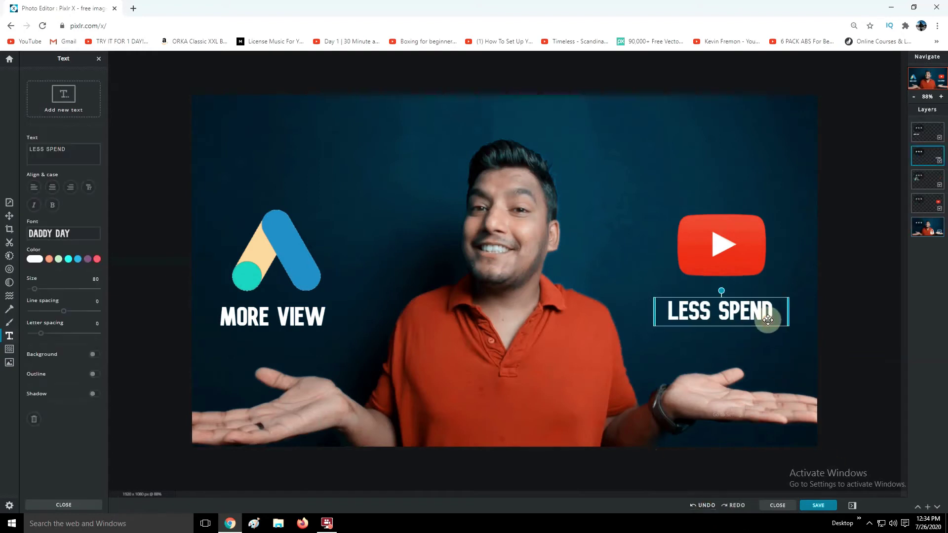
{"action": "left_click", "coordinate": [848, 248]}
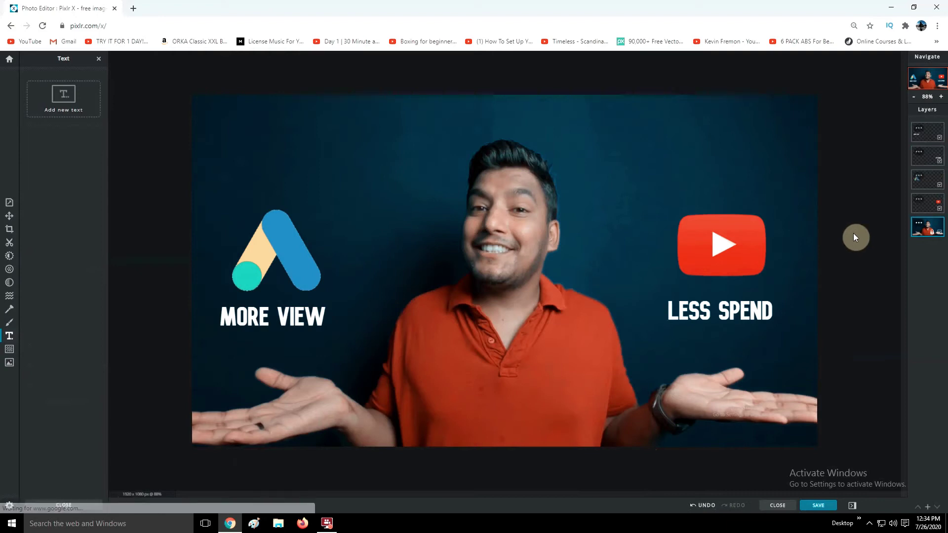
{"action": "left_click", "coordinate": [707, 253]}
{"action": "left_click", "coordinate": [491, 308]}
Delete the YouTube logo and the "LESS SPEND" text, and undo both deletions
{"action": "left_click", "coordinate": [9, 365]}
{"action": "left_click", "coordinate": [722, 248]}
{"action": "key", "text": "Delete"}
{"action": "left_click", "coordinate": [720, 307]}
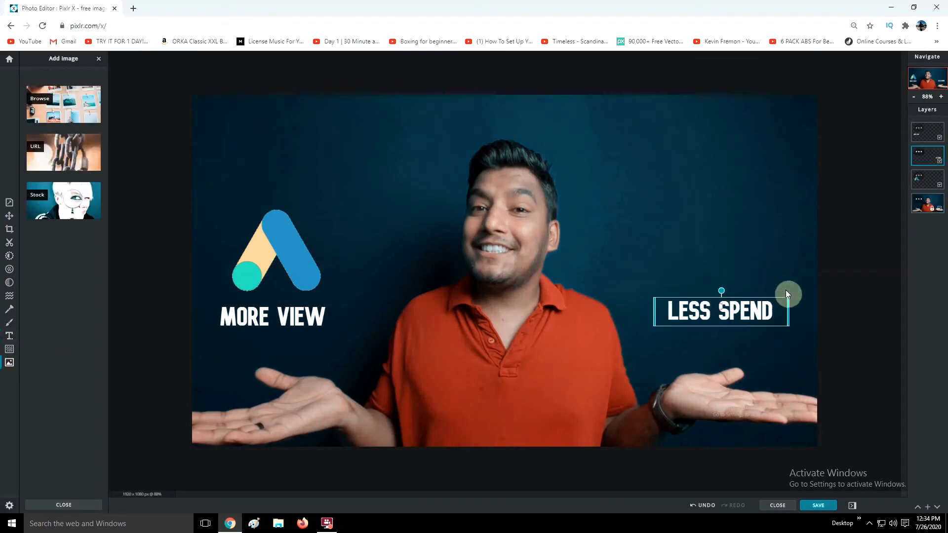
{"action": "key", "text": "Delete"}
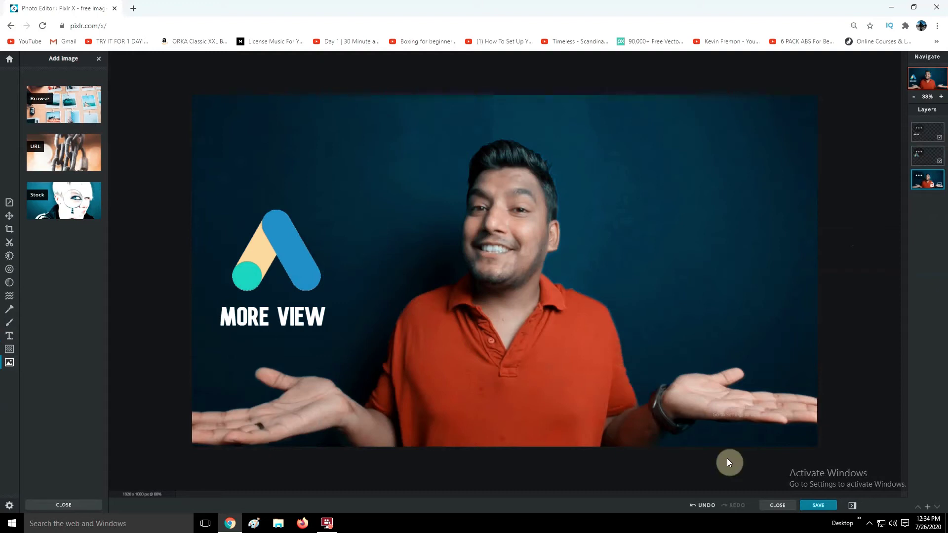
{"action": "left_click", "coordinate": [709, 509]}
{"action": "left_click", "coordinate": [709, 509]}
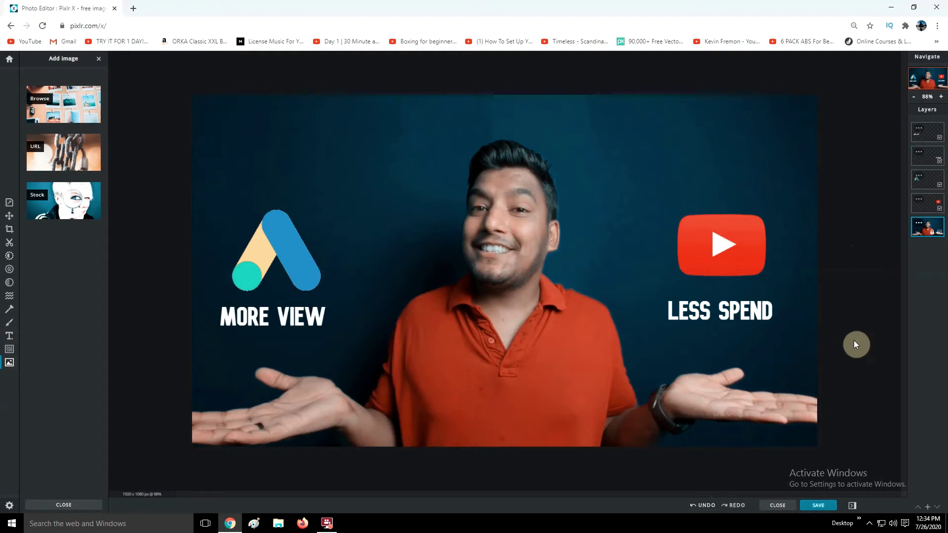
Darken the photo's background around the man and his hands with a 500 px retouch brush in Darken mode, Mid range
{"action": "left_click", "coordinate": [10, 323]}
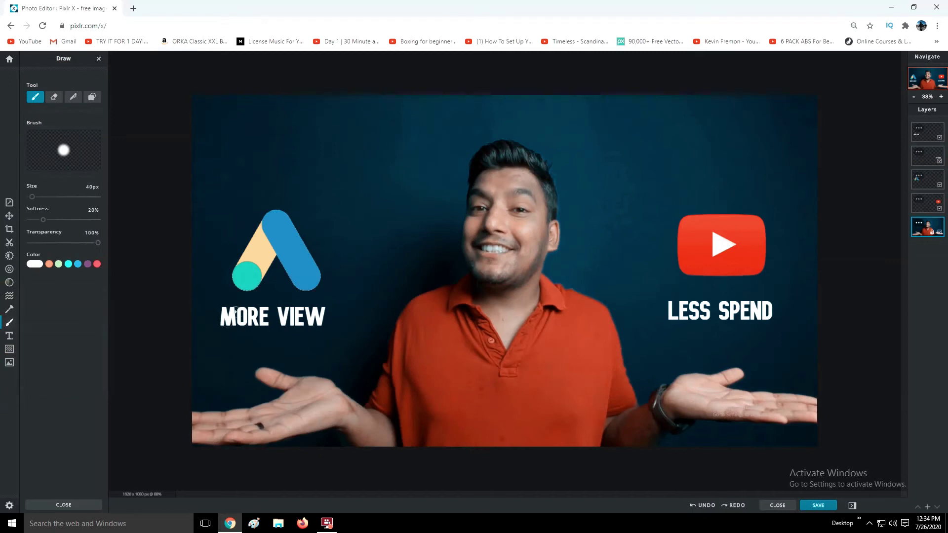
{"action": "left_click", "coordinate": [10, 312]}
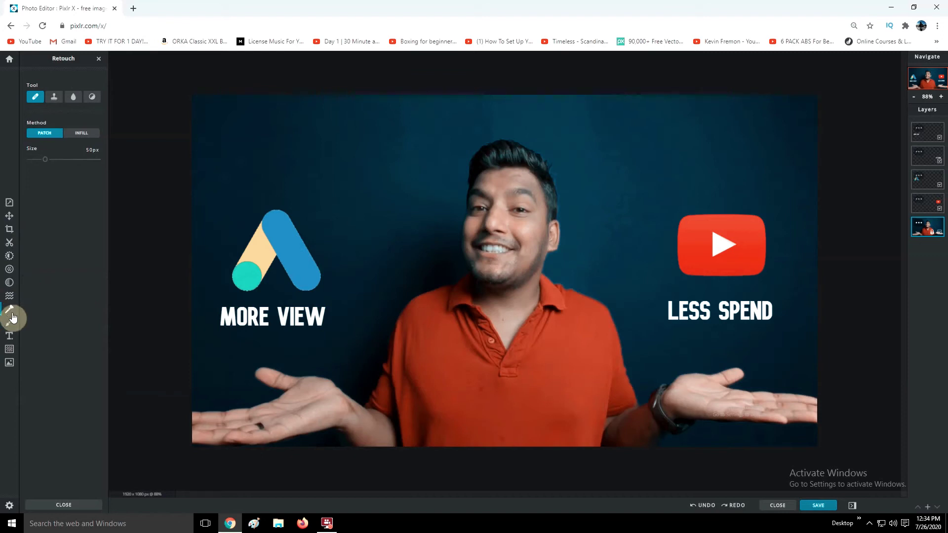
{"action": "left_click", "coordinate": [92, 97]}
{"action": "left_click", "coordinate": [93, 132]}
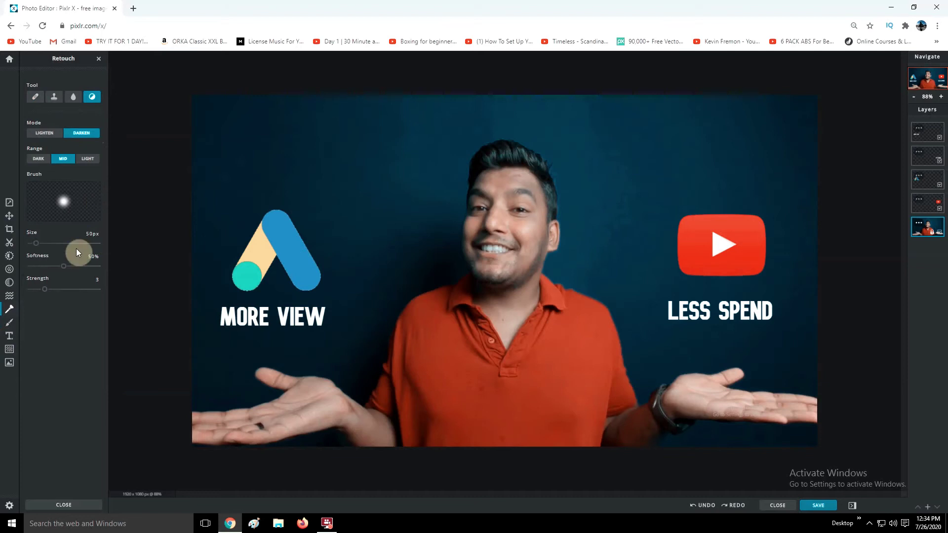
{"action": "left_click_drag", "start_coordinate": [46, 243], "coordinate": [101, 246]}
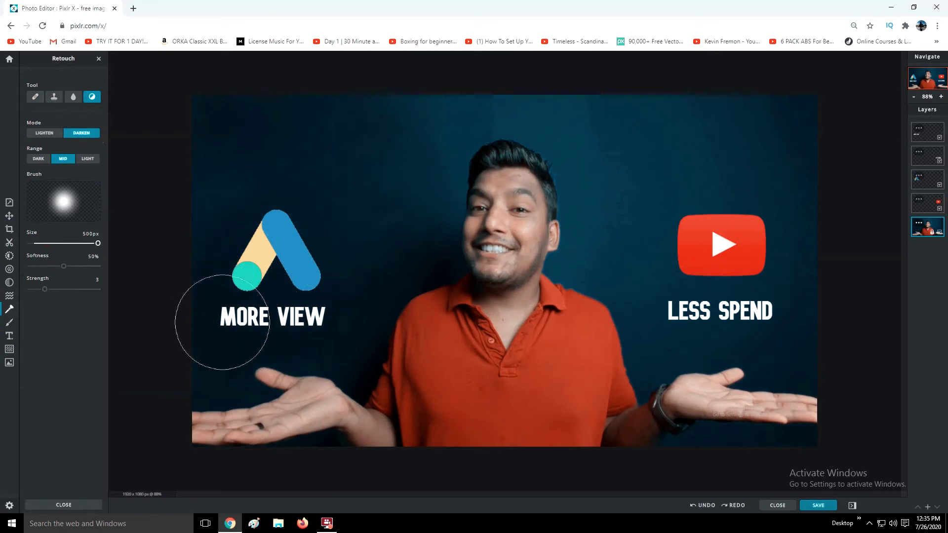
{"action": "mouse_move", "coordinate": [446, 114]}
{"action": "left_mouse_down"}
{"action": "mouse_move", "coordinate": [634, 115]}
{"action": "mouse_move", "coordinate": [844, 137]}
{"action": "left_mouse_up"}
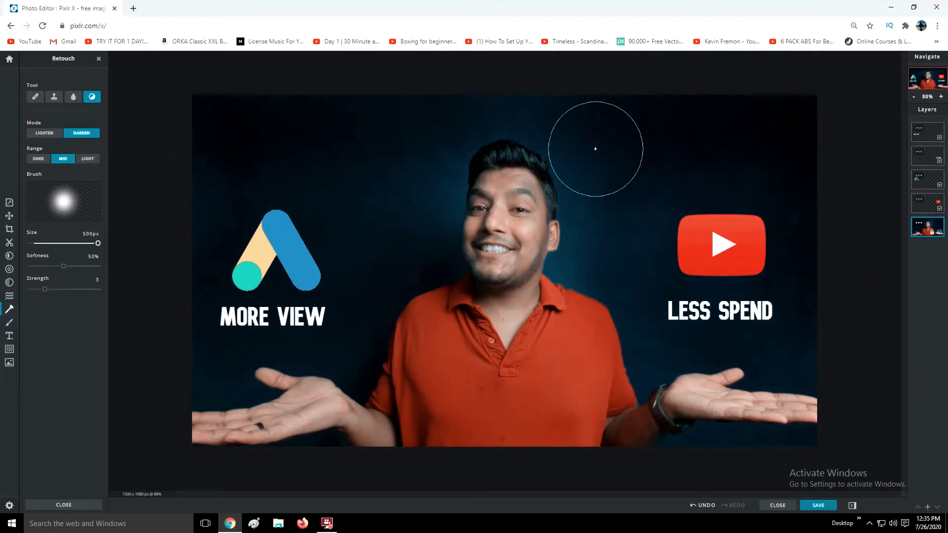
{"action": "mouse_move", "coordinate": [395, 363]}
{"action": "left_mouse_down"}
{"action": "mouse_move", "coordinate": [448, 392]}
{"action": "mouse_move", "coordinate": [554, 396]}
{"action": "mouse_move", "coordinate": [553, 309]}
{"action": "mouse_move", "coordinate": [624, 402]}
{"action": "mouse_move", "coordinate": [820, 445]}
{"action": "left_mouse_up"}
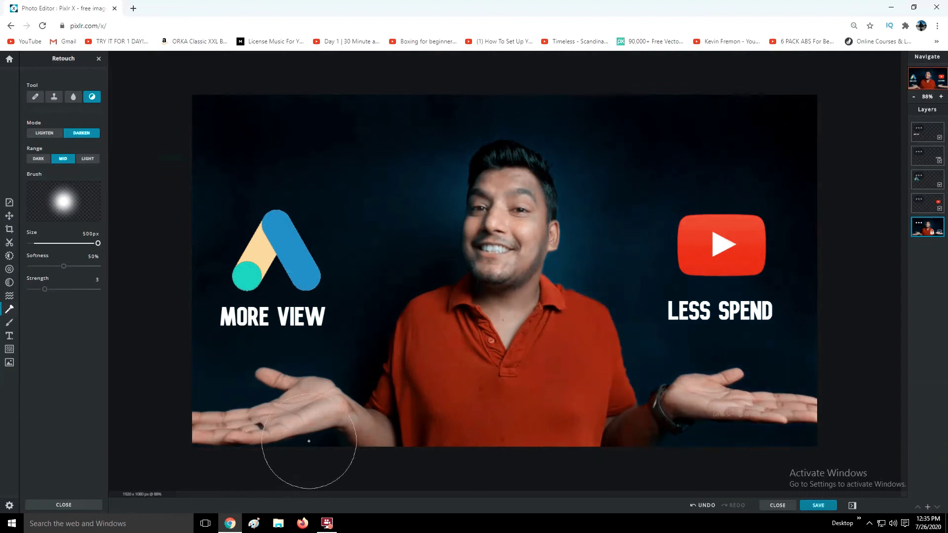
{"action": "left_click_drag", "start_coordinate": [308, 441], "coordinate": [7, 466]}
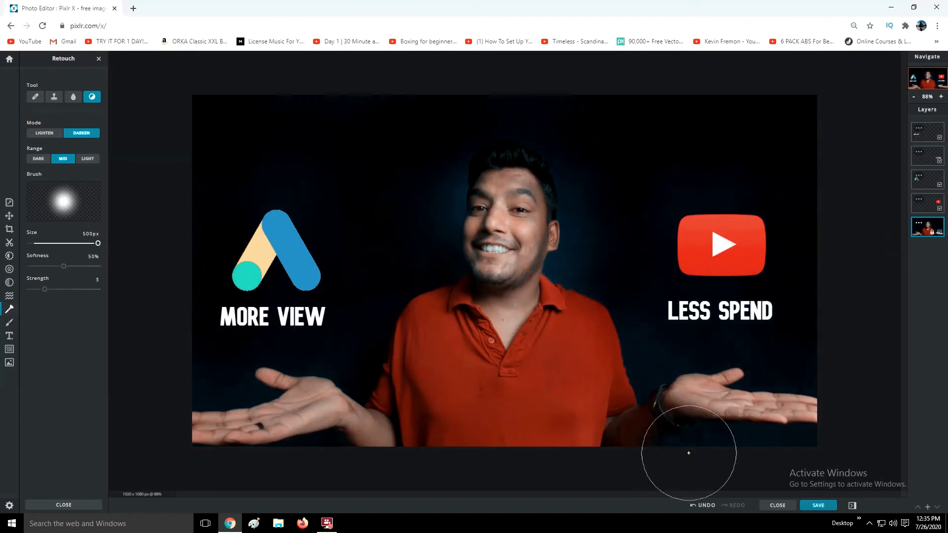
Choose the drawing brush and set its size to 20 px
{"action": "left_click", "coordinate": [8, 326]}
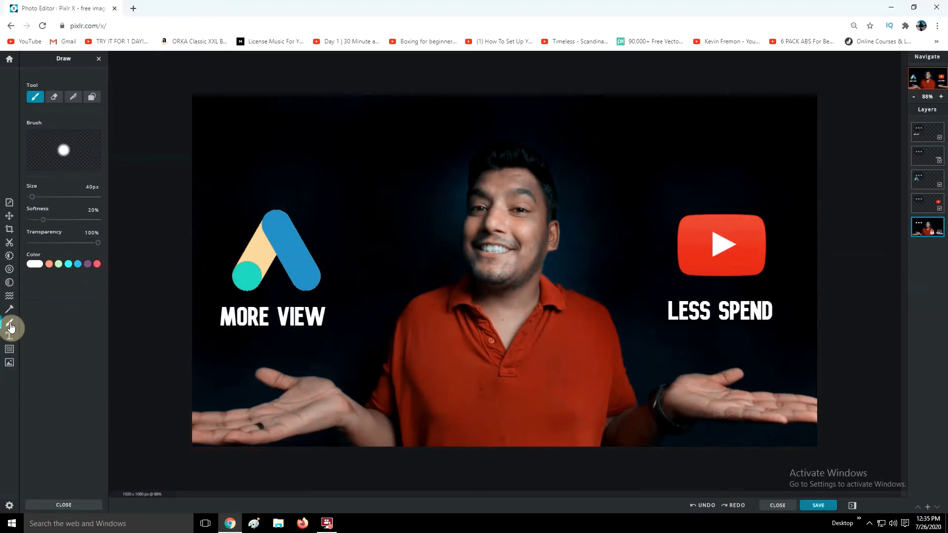
{"action": "left_click", "coordinate": [8, 325]}
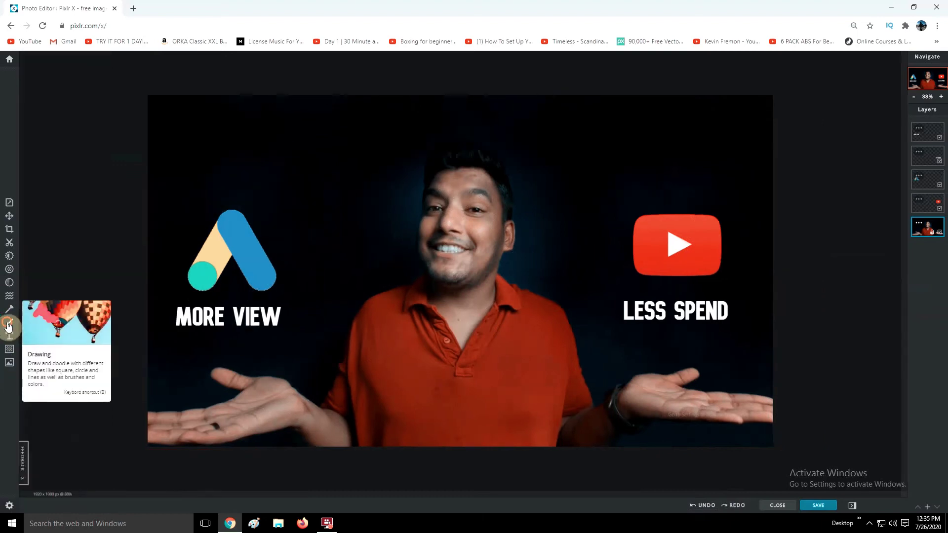
{"action": "left_click", "coordinate": [8, 326]}
{"action": "left_click", "coordinate": [38, 98]}
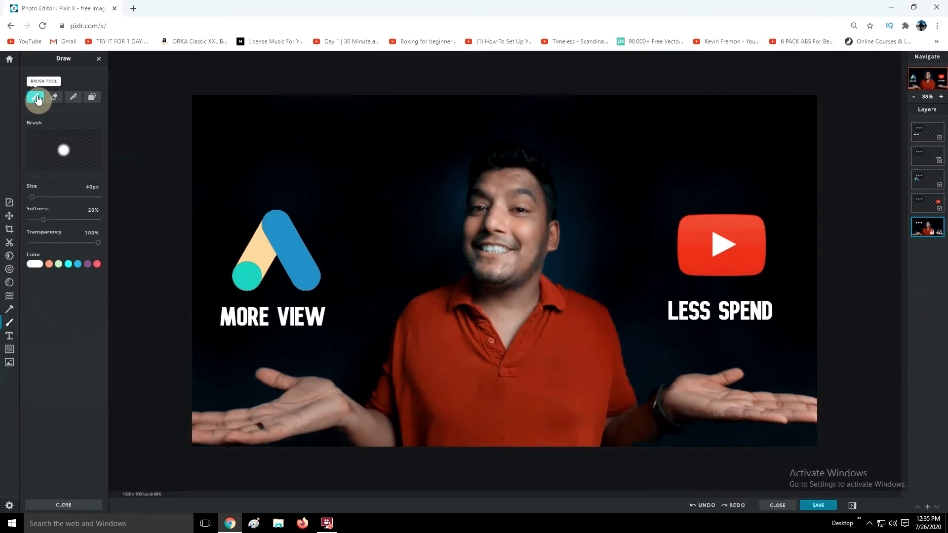
{"action": "left_click", "coordinate": [88, 186]}
{"action": "type", "text": "20"}
{"action": "key", "text": "Return"}
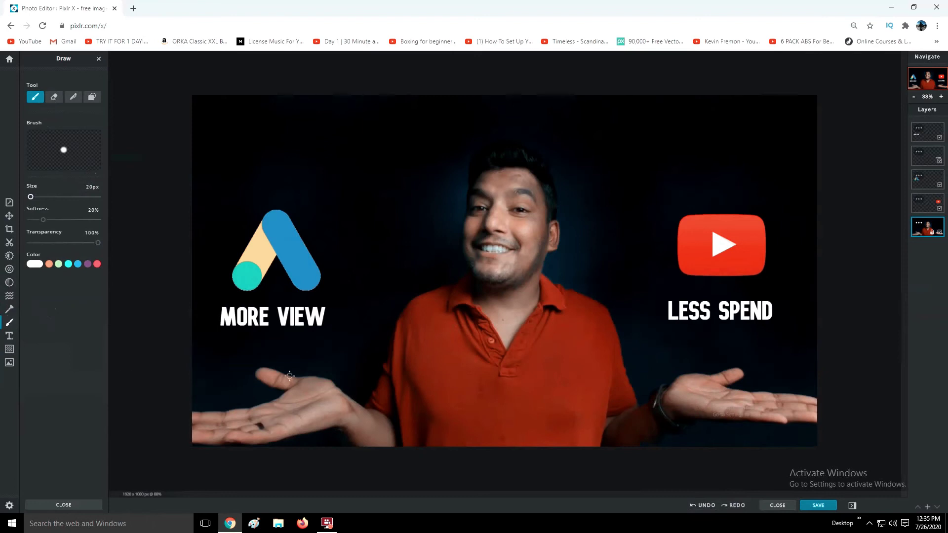
Try a white brush outline from the thumb on the photo's left along the arm and shoulder to the neck, and undo it
{"action": "mouse_move", "coordinate": [272, 369]}
{"action": "left_mouse_down"}
{"action": "mouse_move", "coordinate": [365, 401]}
{"action": "mouse_move", "coordinate": [414, 288]}
{"action": "mouse_move", "coordinate": [455, 275]}
{"action": "left_mouse_up"}
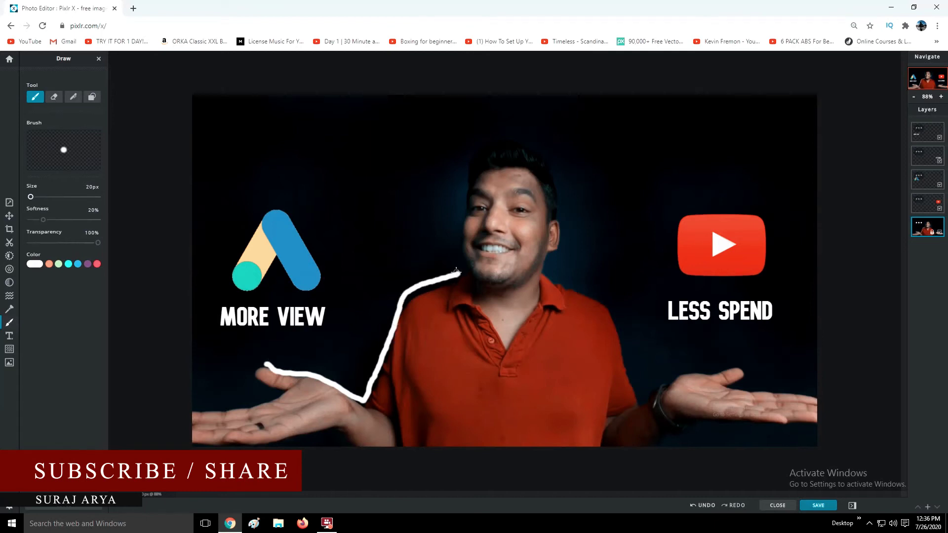
{"action": "left_click", "coordinate": [706, 505]}
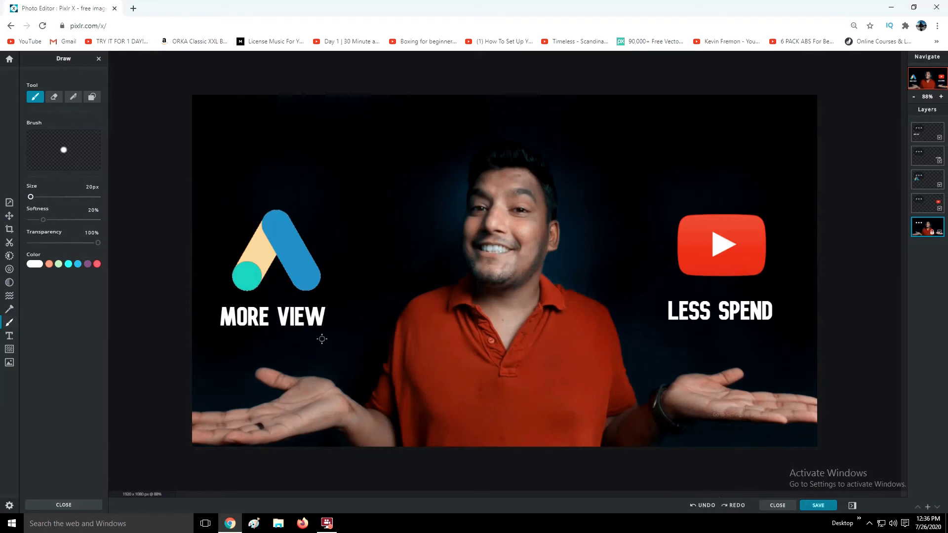
Trace a white brush outline on the photo's left side from the fingertips around the thumb, along the arm and shoulder to the neck
{"action": "mouse_move", "coordinate": [195, 411]}
{"action": "left_mouse_down"}
{"action": "mouse_move", "coordinate": [244, 410]}
{"action": "mouse_move", "coordinate": [284, 393]}
{"action": "mouse_move", "coordinate": [251, 374]}
{"action": "mouse_move", "coordinate": [267, 365]}
{"action": "mouse_move", "coordinate": [329, 378]}
{"action": "mouse_move", "coordinate": [351, 395]}
{"action": "left_mouse_up"}
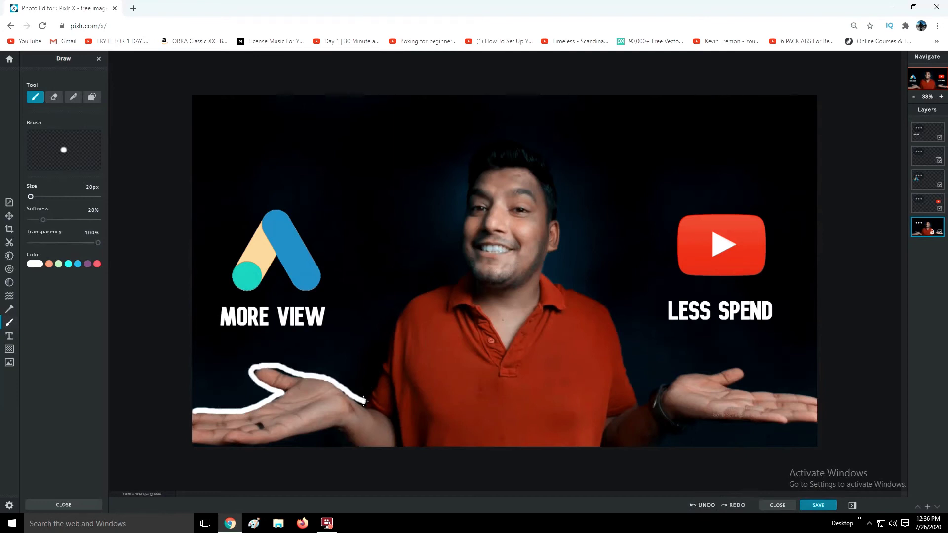
{"action": "mouse_move", "coordinate": [388, 344]}
{"action": "left_mouse_down"}
{"action": "mouse_move", "coordinate": [399, 310]}
{"action": "mouse_move", "coordinate": [448, 277]}
{"action": "left_mouse_up"}
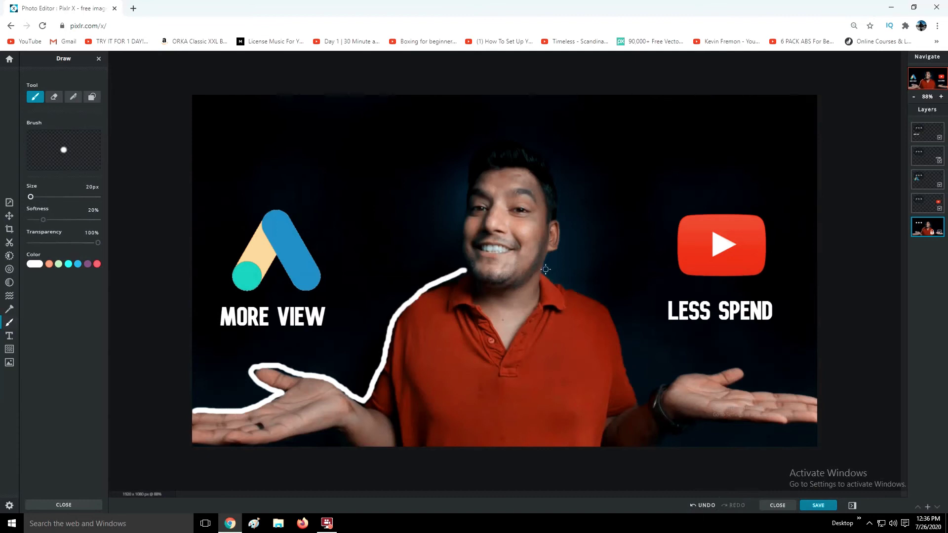
Complete the white brush outline along the photo's right shoulder, arm and hand, beneath both hands, and around the man's head and ear
{"action": "mouse_move", "coordinate": [553, 275]}
{"action": "left_mouse_down"}
{"action": "mouse_move", "coordinate": [609, 303]}
{"action": "mouse_move", "coordinate": [641, 402]}
{"action": "mouse_move", "coordinate": [673, 378]}
{"action": "mouse_move", "coordinate": [725, 366]}
{"action": "mouse_move", "coordinate": [748, 367]}
{"action": "mouse_move", "coordinate": [738, 384]}
{"action": "left_mouse_up"}
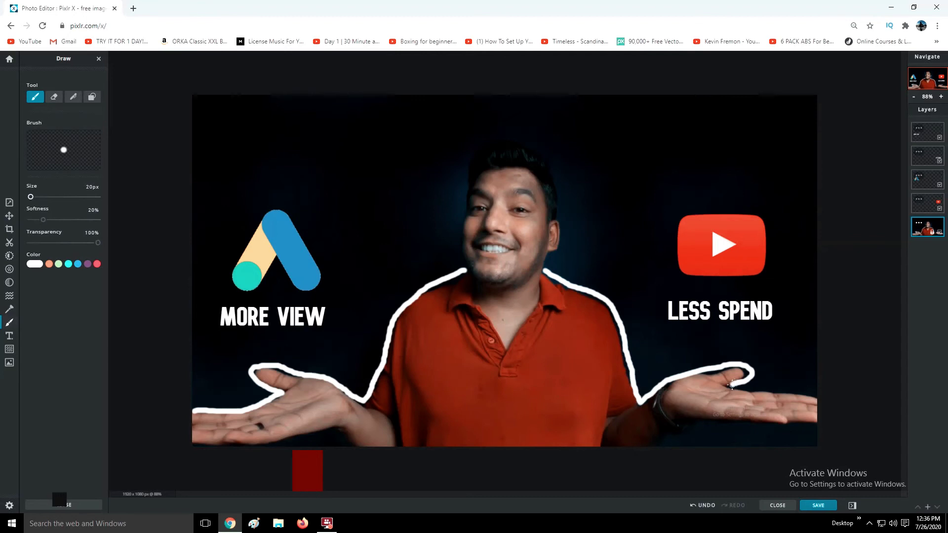
{"action": "mouse_move", "coordinate": [670, 431]}
{"action": "left_mouse_down"}
{"action": "mouse_move", "coordinate": [663, 458]}
{"action": "mouse_move", "coordinate": [665, 436]}
{"action": "mouse_move", "coordinate": [696, 422]}
{"action": "mouse_move", "coordinate": [830, 428]}
{"action": "left_mouse_up"}
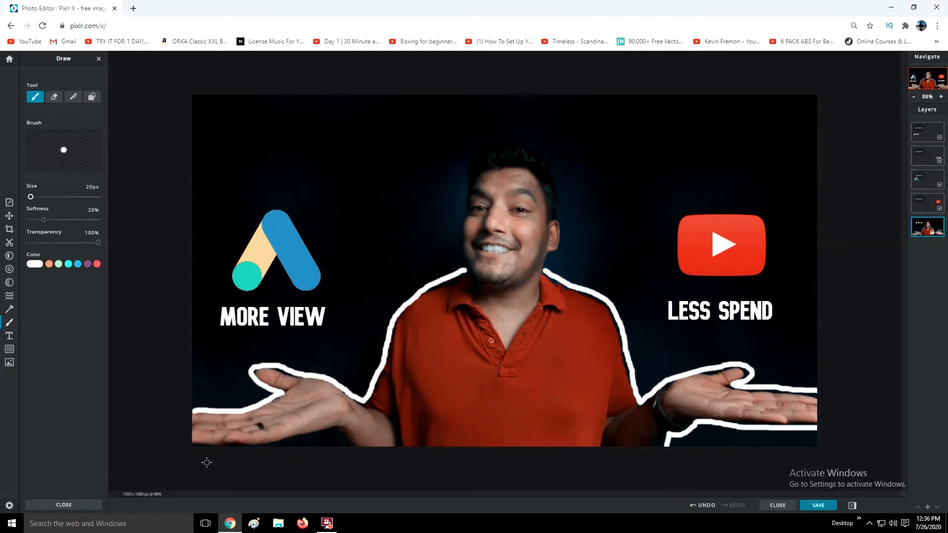
{"action": "left_click_drag", "start_coordinate": [252, 455], "coordinate": [348, 437]}
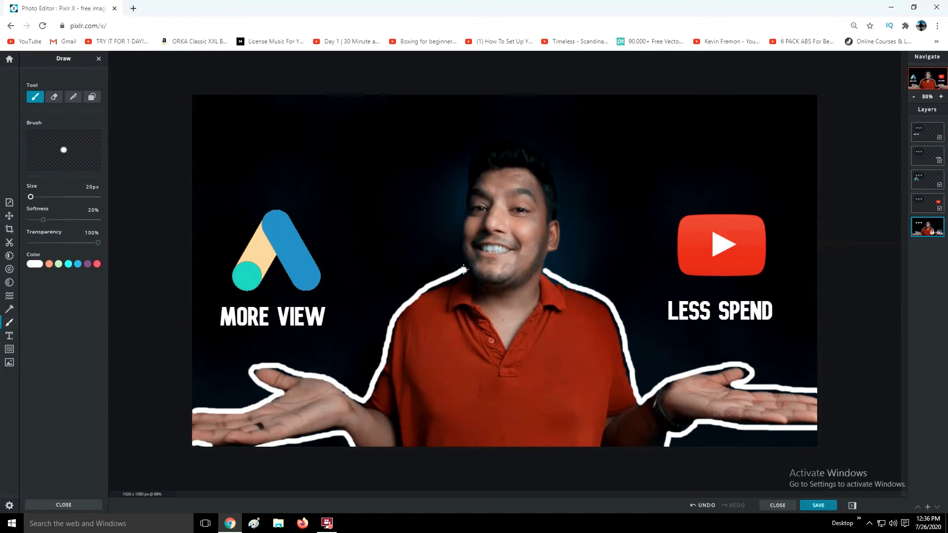
{"action": "mouse_move", "coordinate": [460, 224]}
{"action": "left_mouse_down"}
{"action": "mouse_move", "coordinate": [463, 167]}
{"action": "mouse_move", "coordinate": [491, 137]}
{"action": "mouse_move", "coordinate": [547, 155]}
{"action": "mouse_move", "coordinate": [558, 196]}
{"action": "left_mouse_up"}
{"action": "left_click_drag", "start_coordinate": [563, 235], "coordinate": [559, 252]}
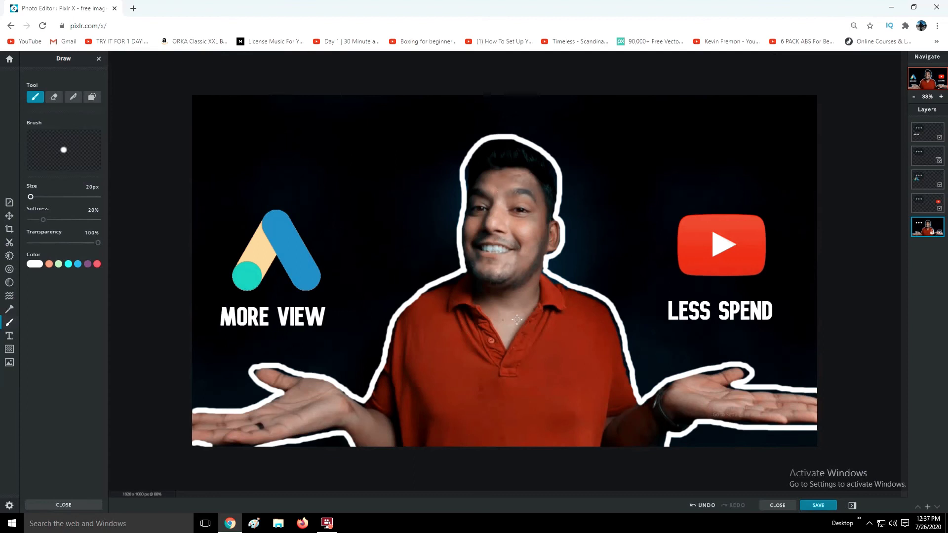
Switch to Canva, browse the recommended design types as far as YouTube Thumbnail, and return to the Pixlr X image
{"action": "left_click", "coordinate": [121, 26]}
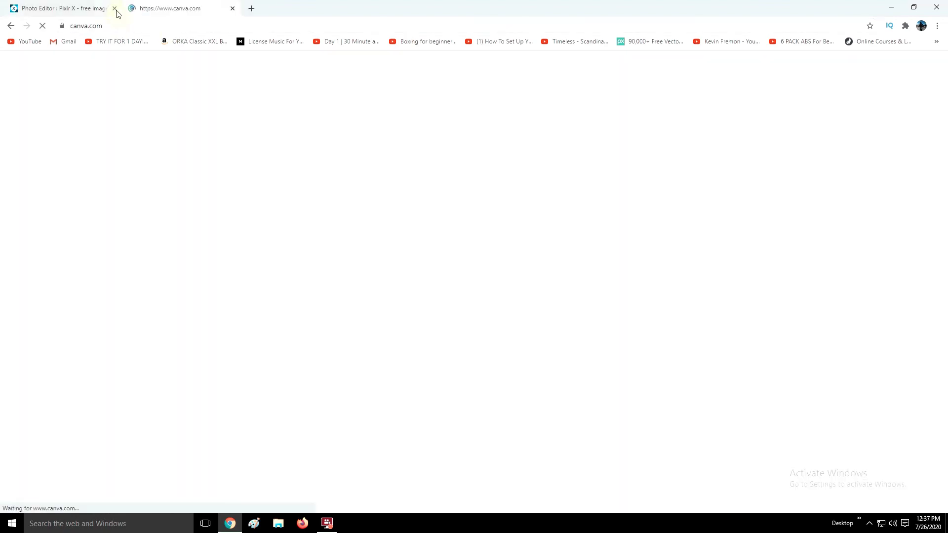
{"action": "left_click", "coordinate": [86, 4]}
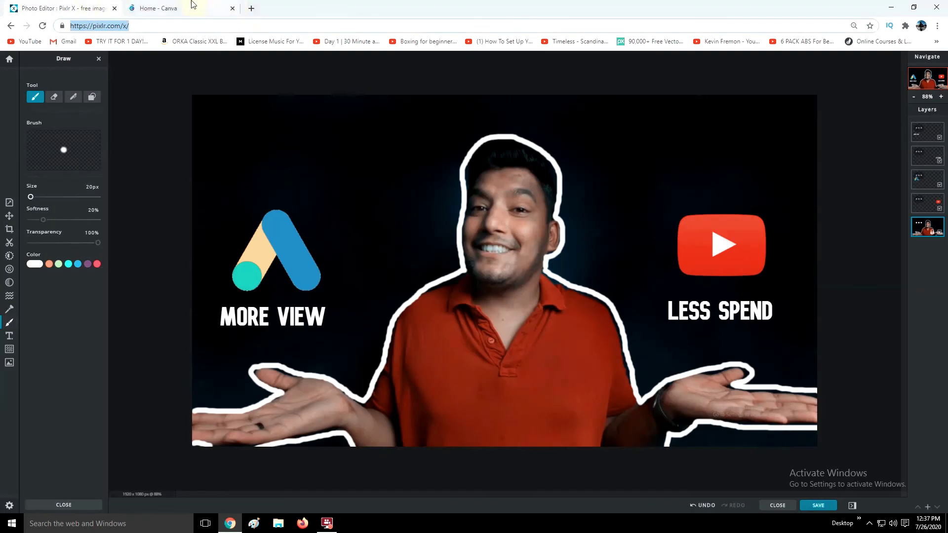
{"action": "left_click", "coordinate": [163, 8]}
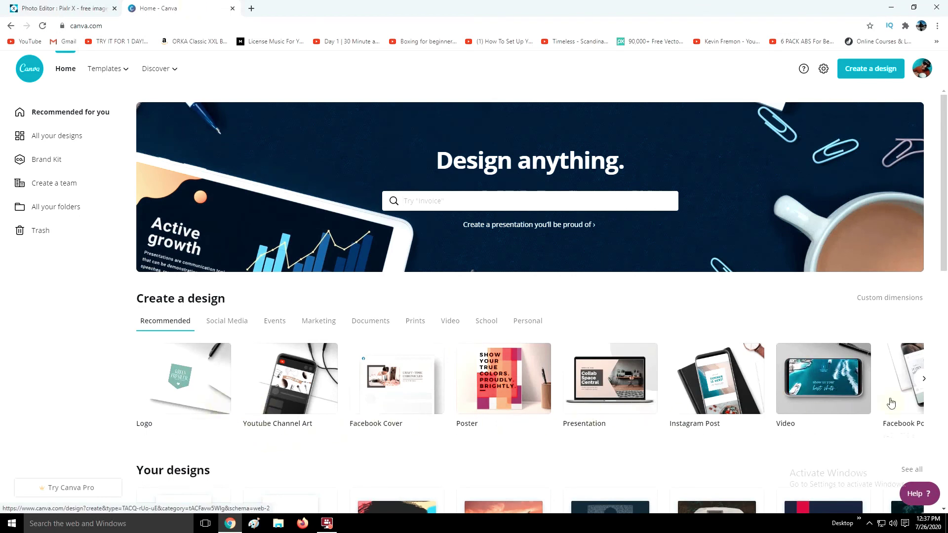
{"action": "left_click", "coordinate": [923, 381]}
{"action": "left_click", "coordinate": [921, 383]}
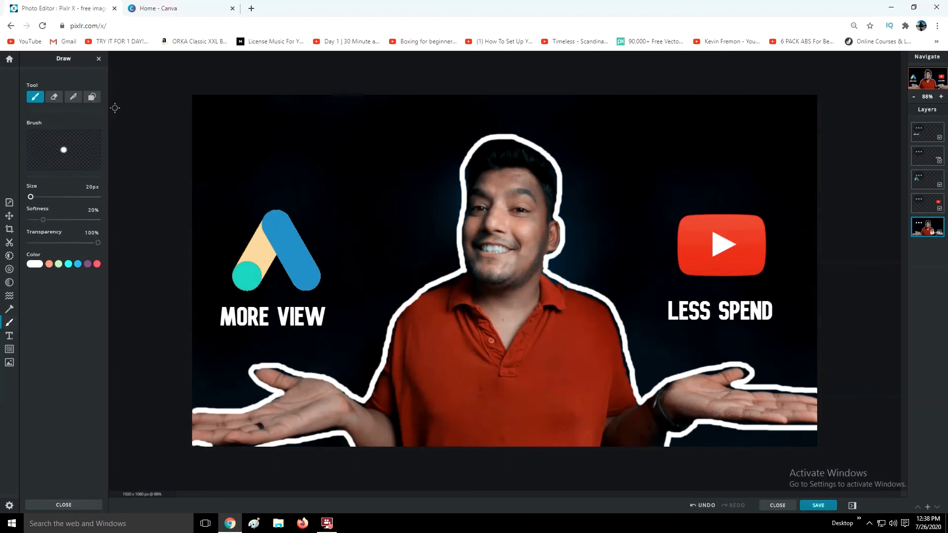
{"action": "left_click", "coordinate": [215, 5]}
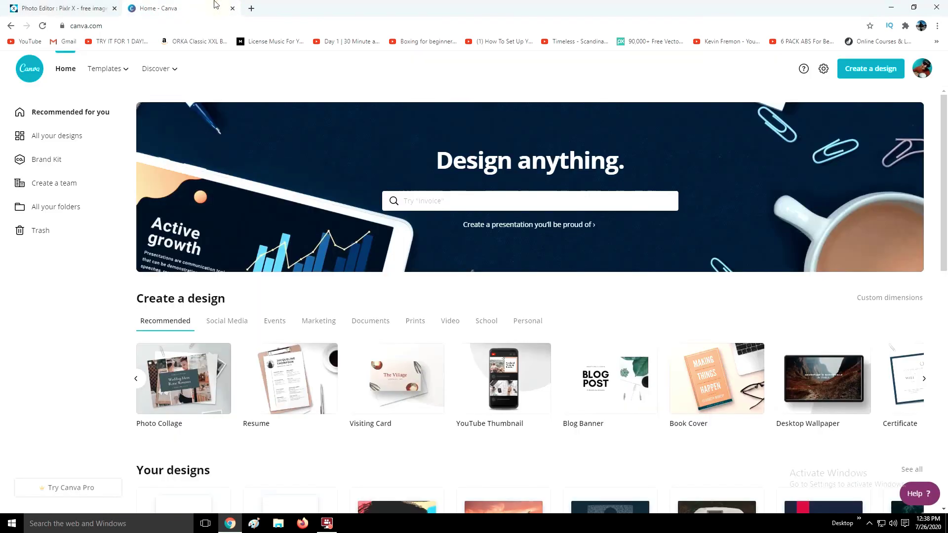
{"action": "left_click", "coordinate": [90, 4]}
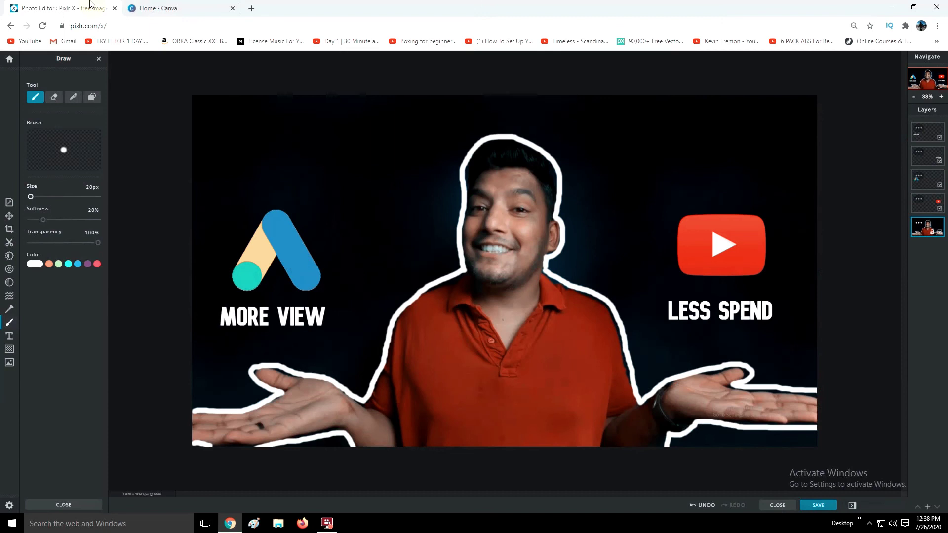
Save the thumbnail as a JPG named "HOW TO PROMOTE YOUR VIDEO ON YOUTUBE", download it and close the save dialog
{"action": "left_click", "coordinate": [819, 507]}
{"action": "left_click", "coordinate": [502, 228]}
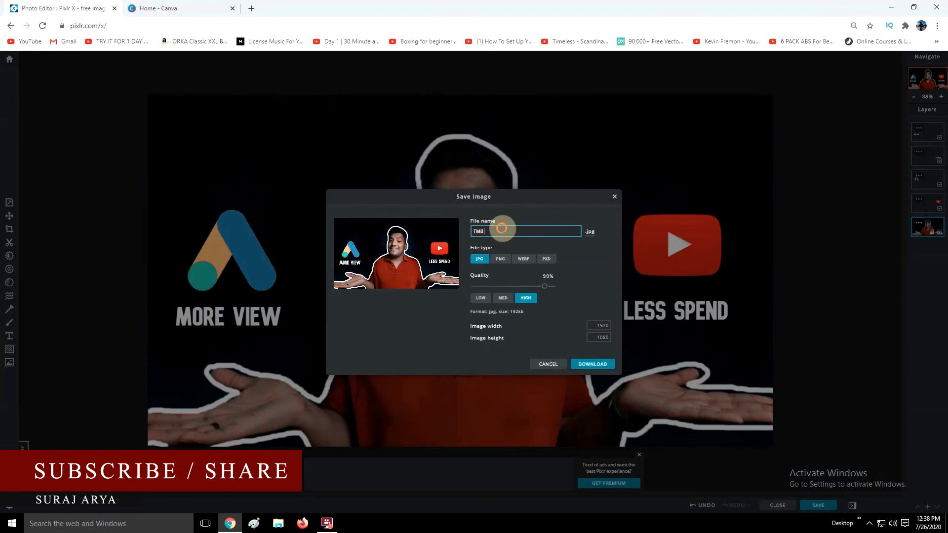
{"action": "double_click", "coordinate": [502, 228]}
{"action": "type", "text": "HOW"}
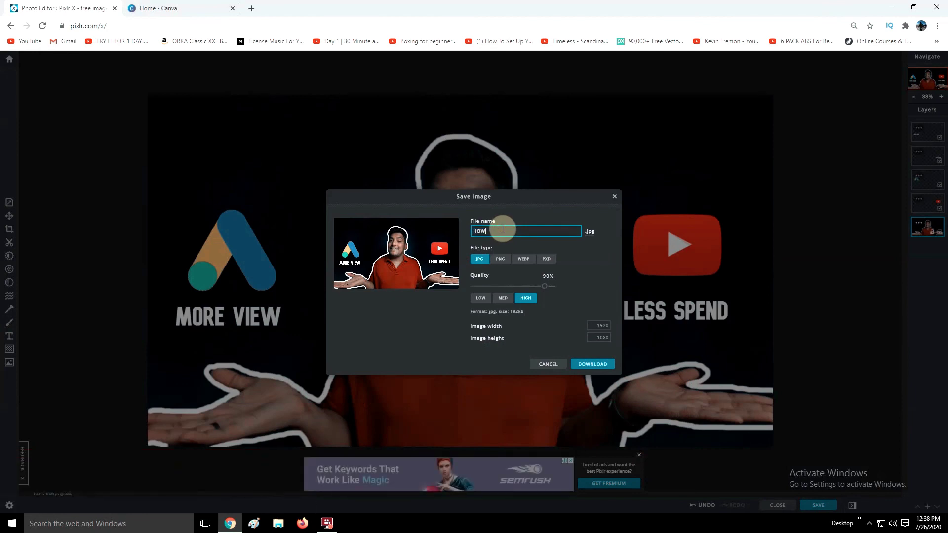
{"action": "type", "text": " TO PROMOTE YOUR VIDEO ON YOUTUBE"}
{"action": "left_click", "coordinate": [605, 364]}
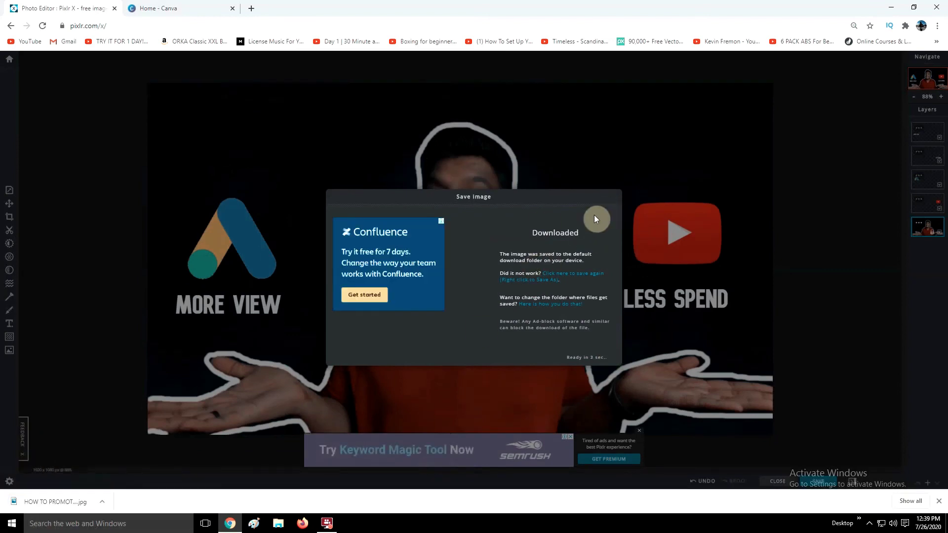
{"action": "left_click", "coordinate": [614, 200]}
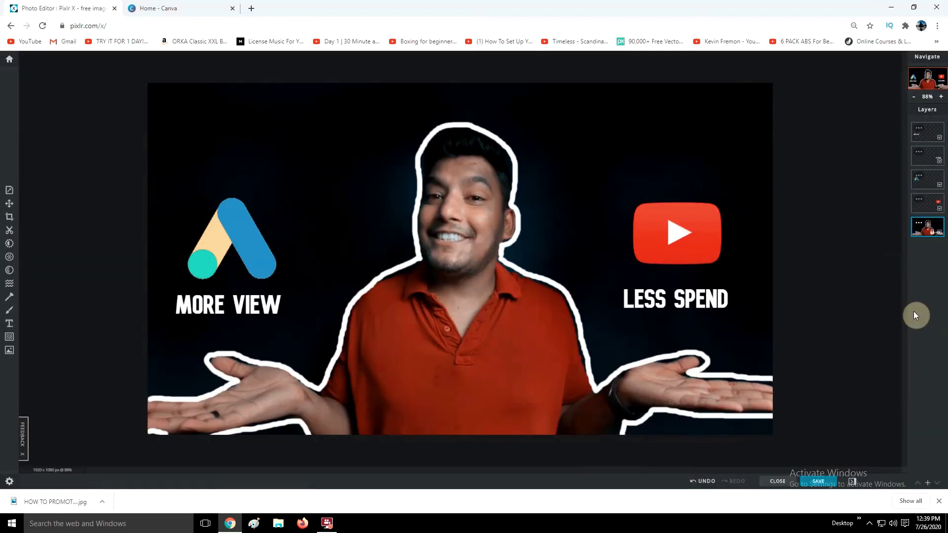